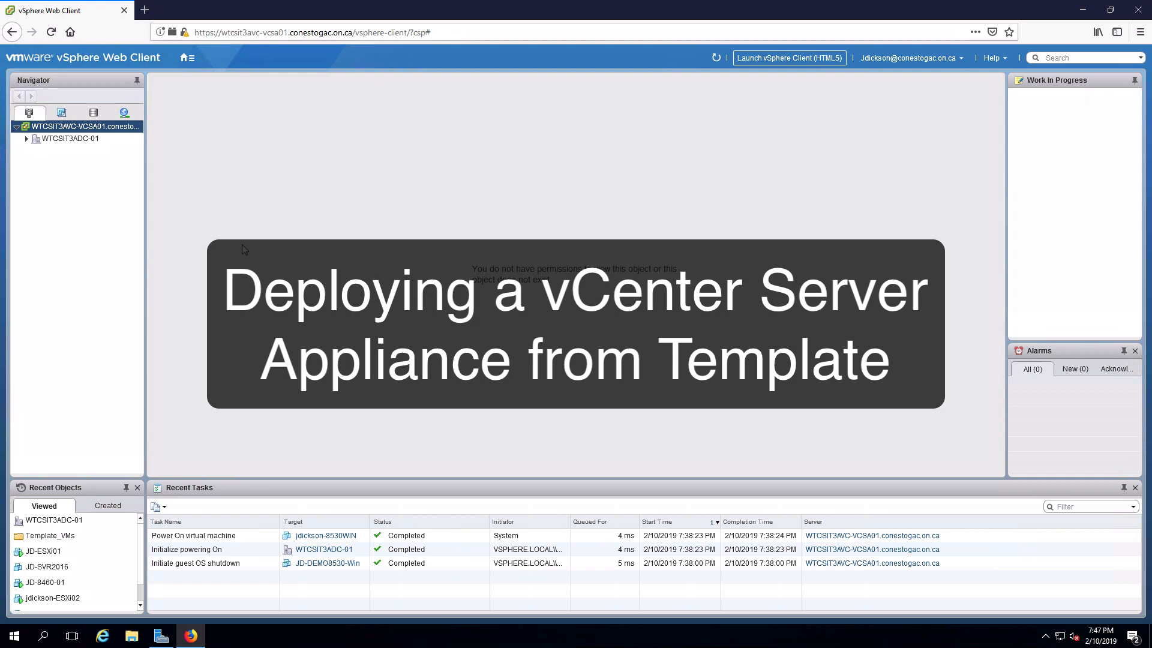
left_click(26, 139)
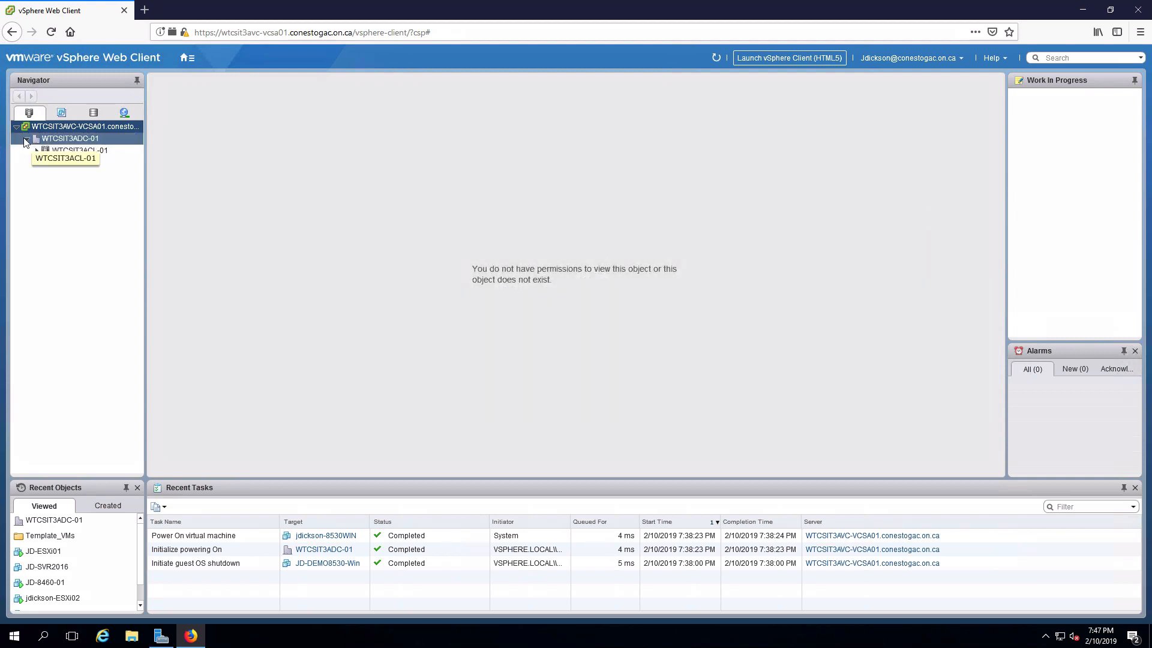
left_click(36, 150)
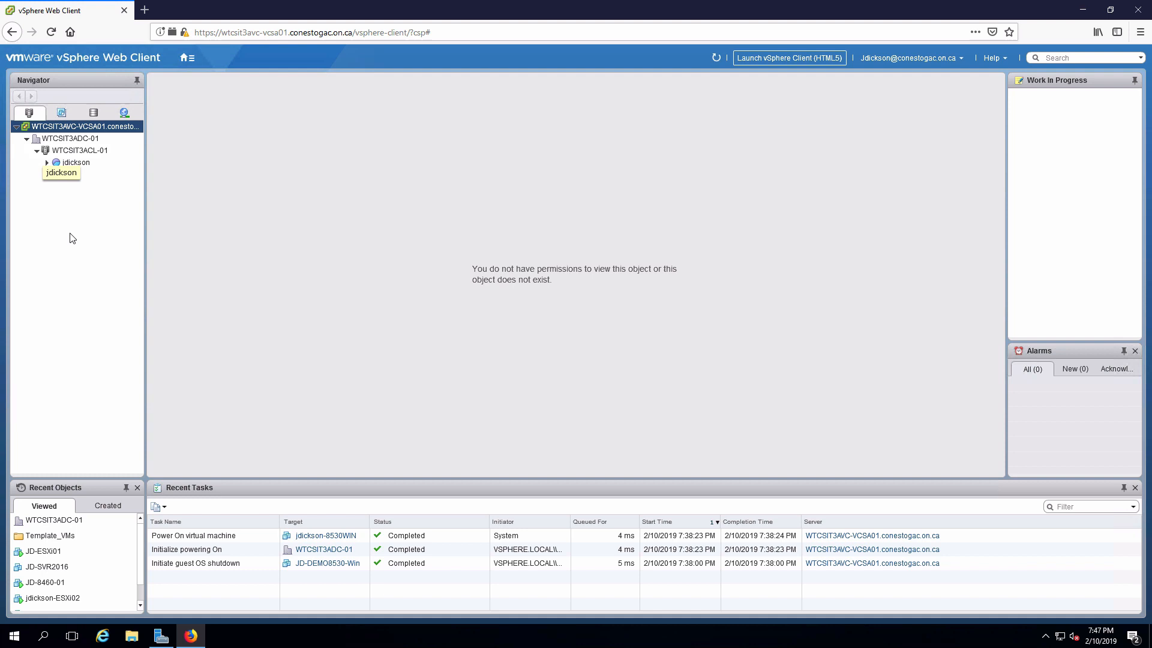
left_click(76, 162)
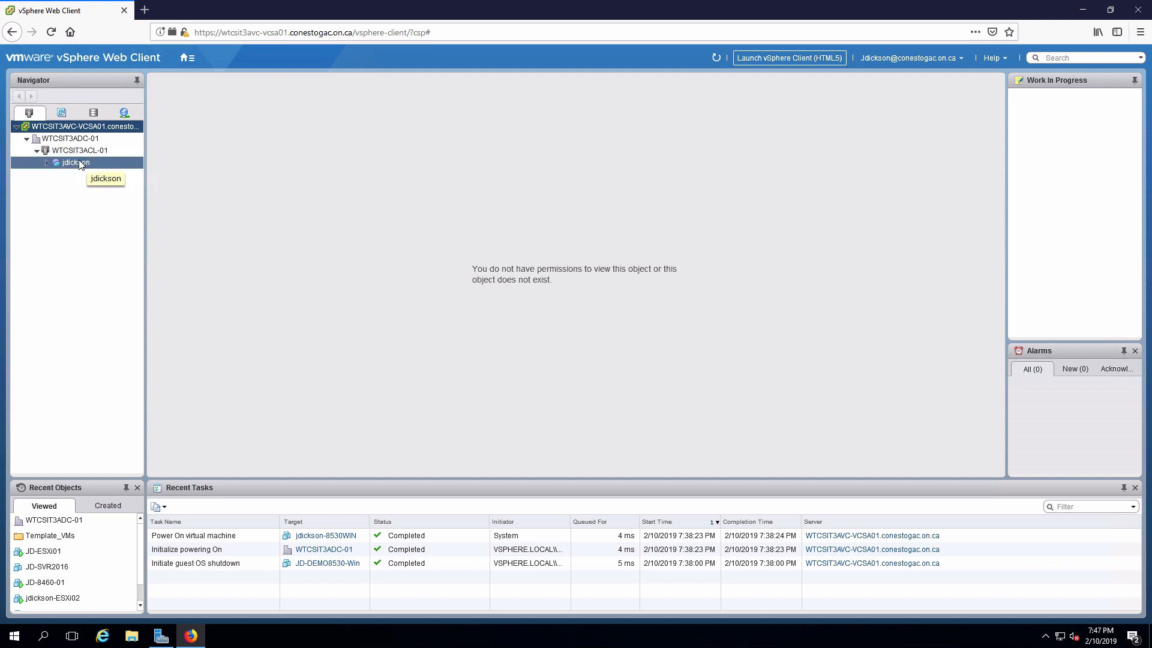
Start a New Virtual Machine wizard on the resource pool using Deploy from template
right_click(79, 163)
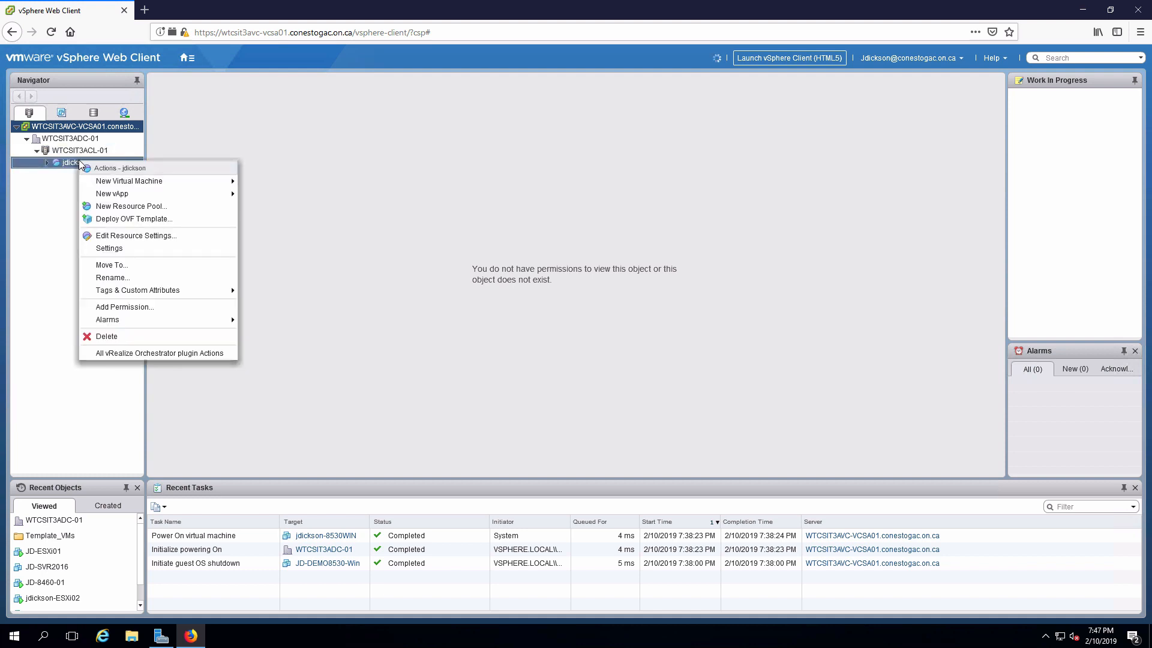
mouse_move(129, 181)
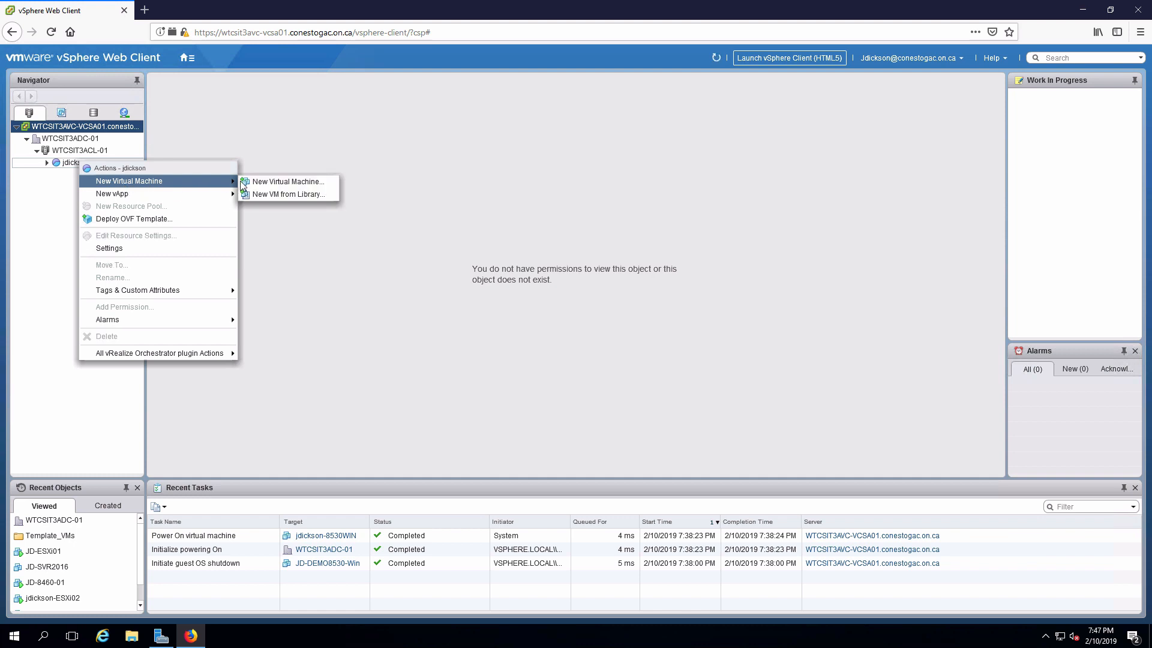
left_click(284, 182)
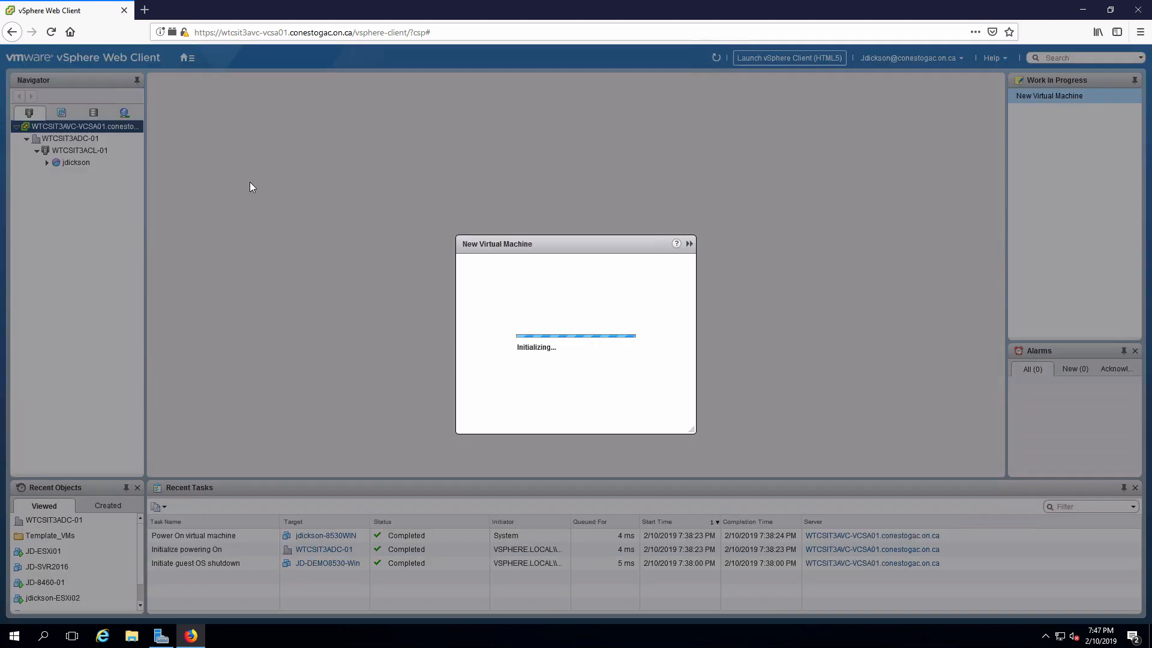
left_click(483, 261)
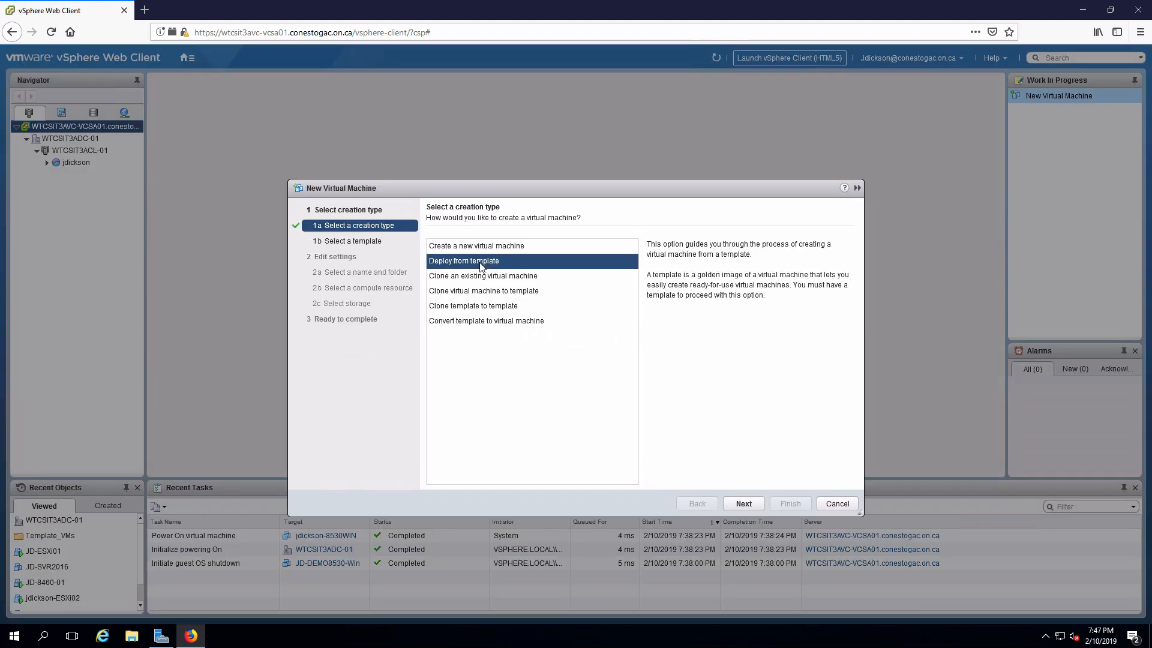
left_click(745, 504)
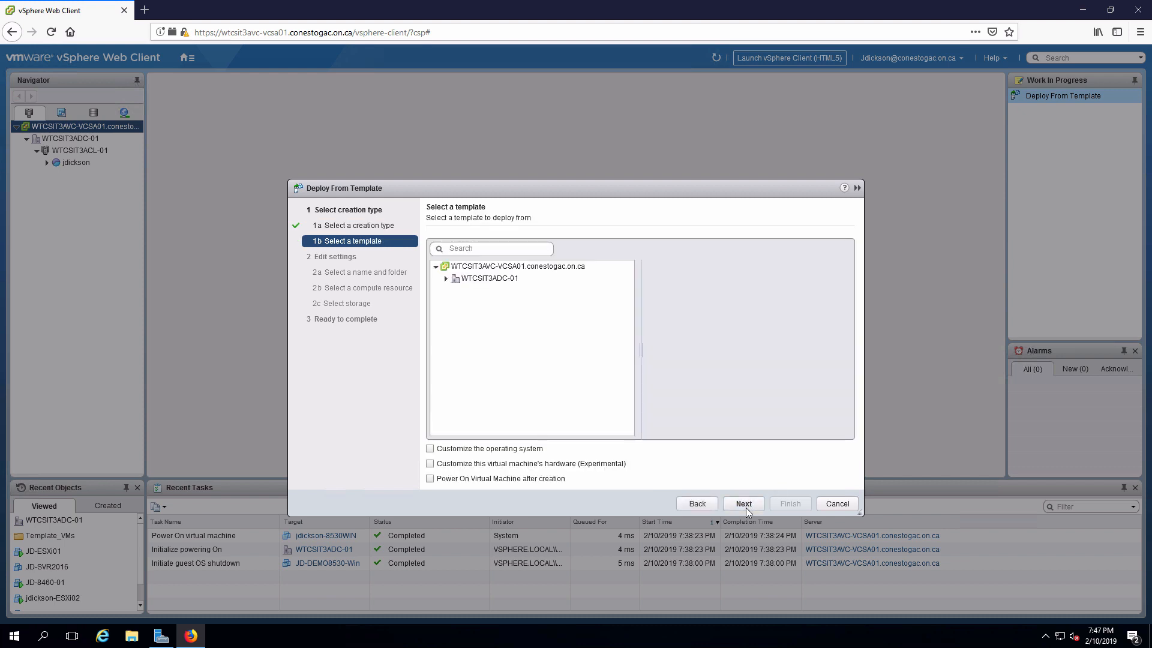
Choose VCSA_6.5_Template from Template_VMs as the source with Customize hardware enabled
left_click(445, 280)
left_click(454, 303)
left_click(455, 304)
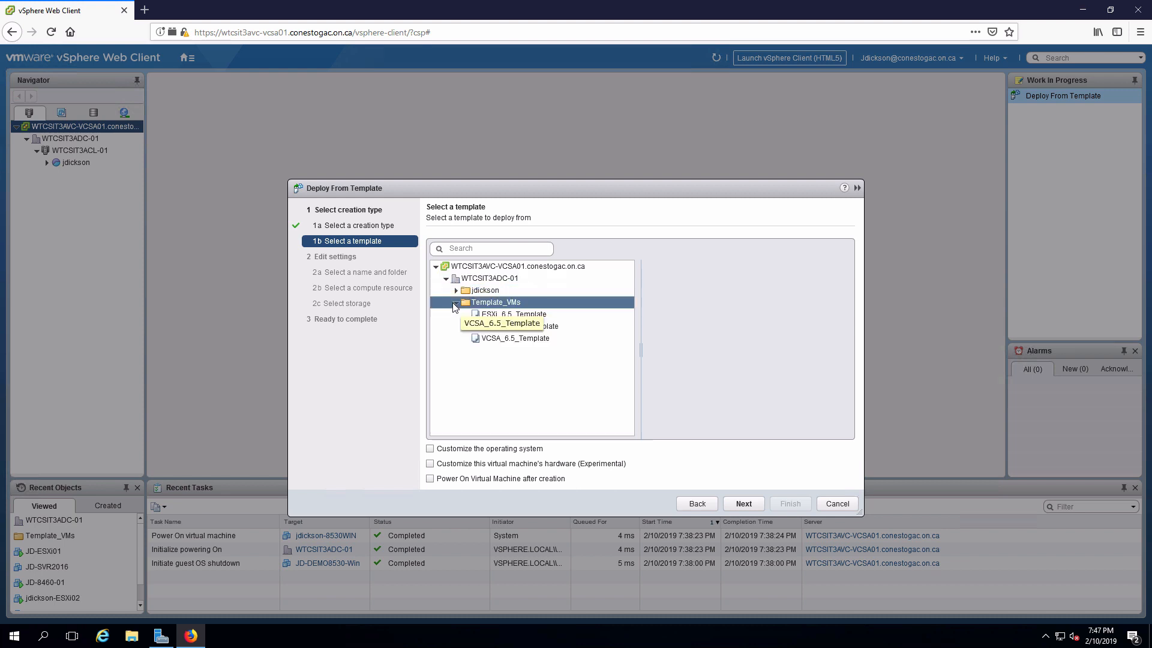
left_click(539, 340)
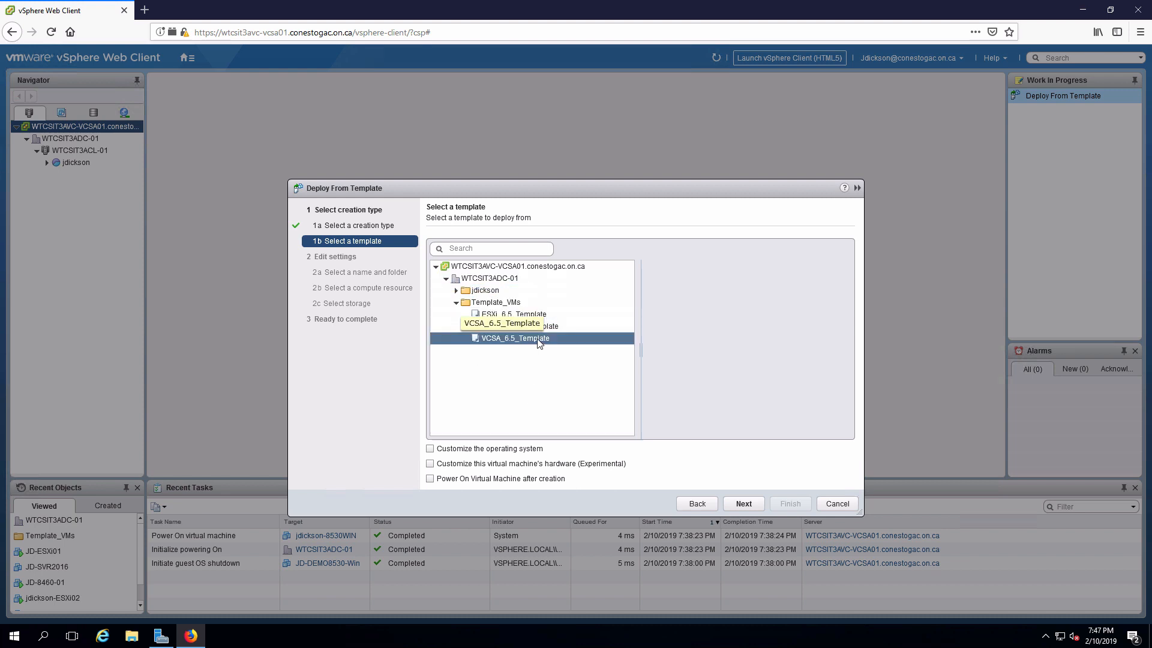
left_click(538, 341)
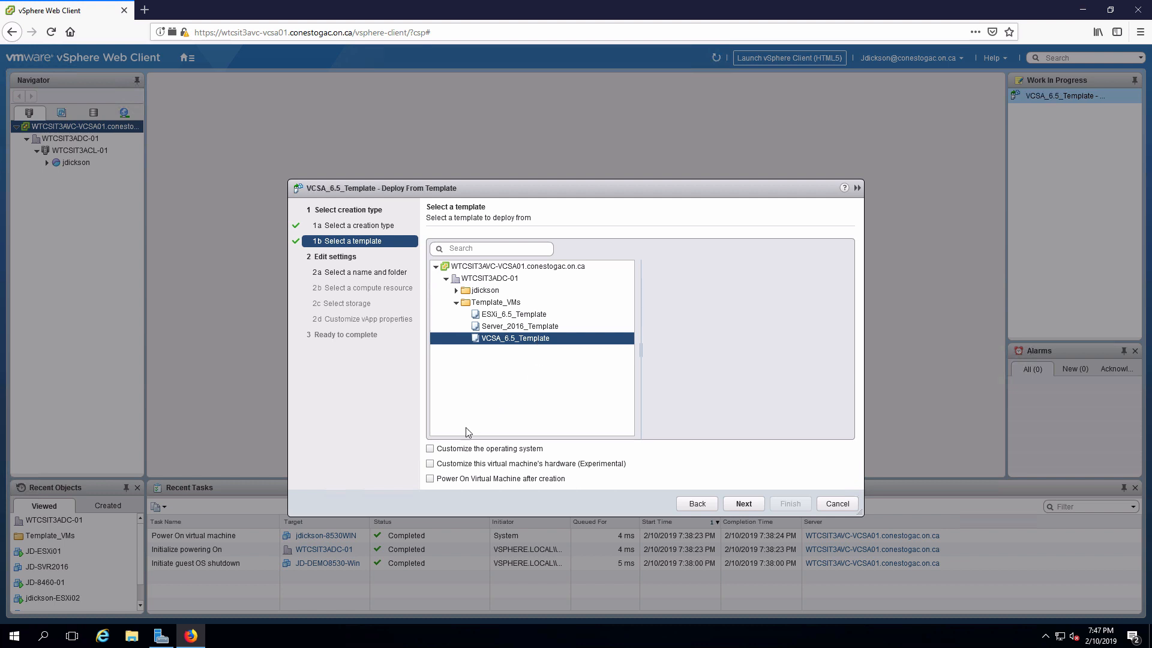
left_click(430, 463)
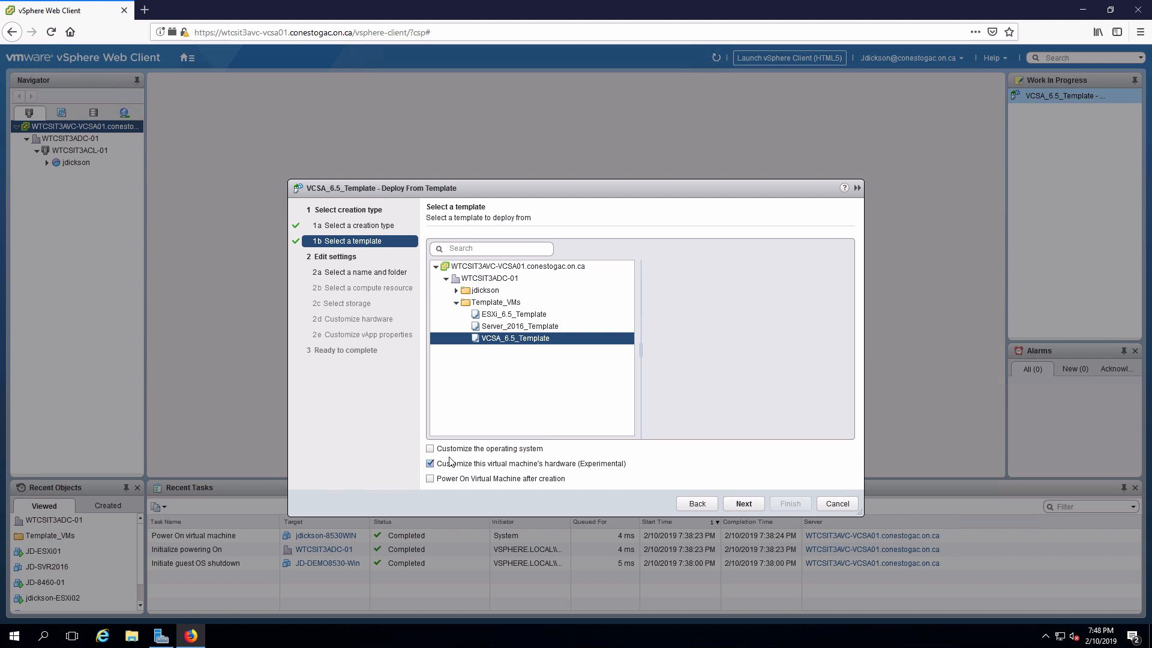
left_click(743, 505)
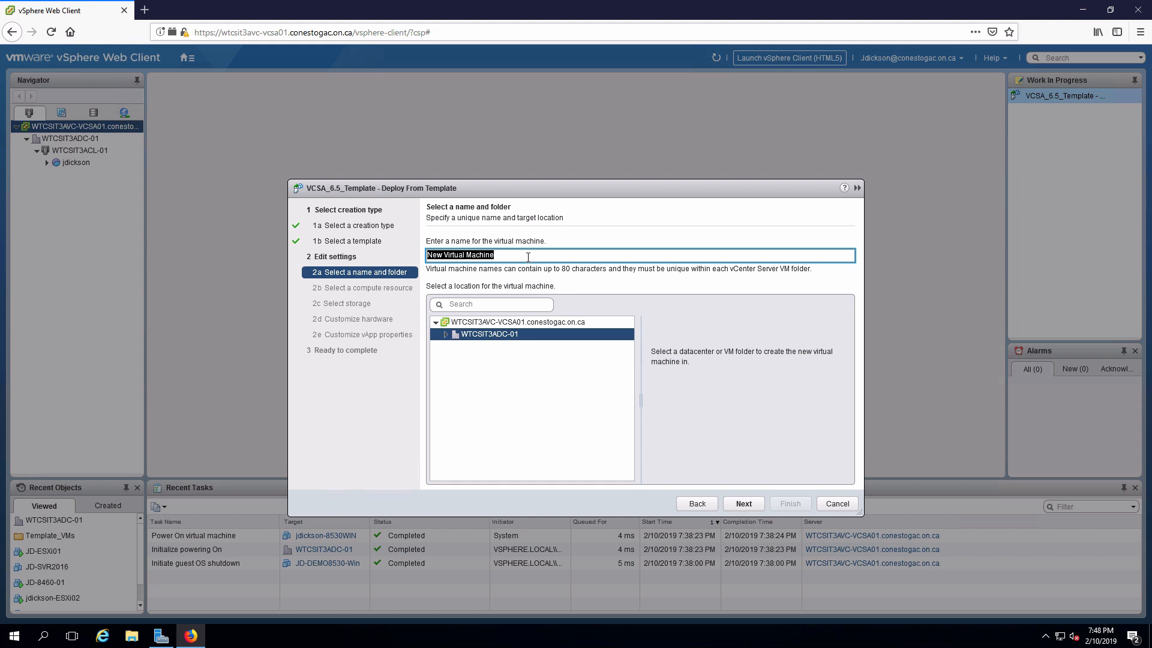
left_click(445, 334)
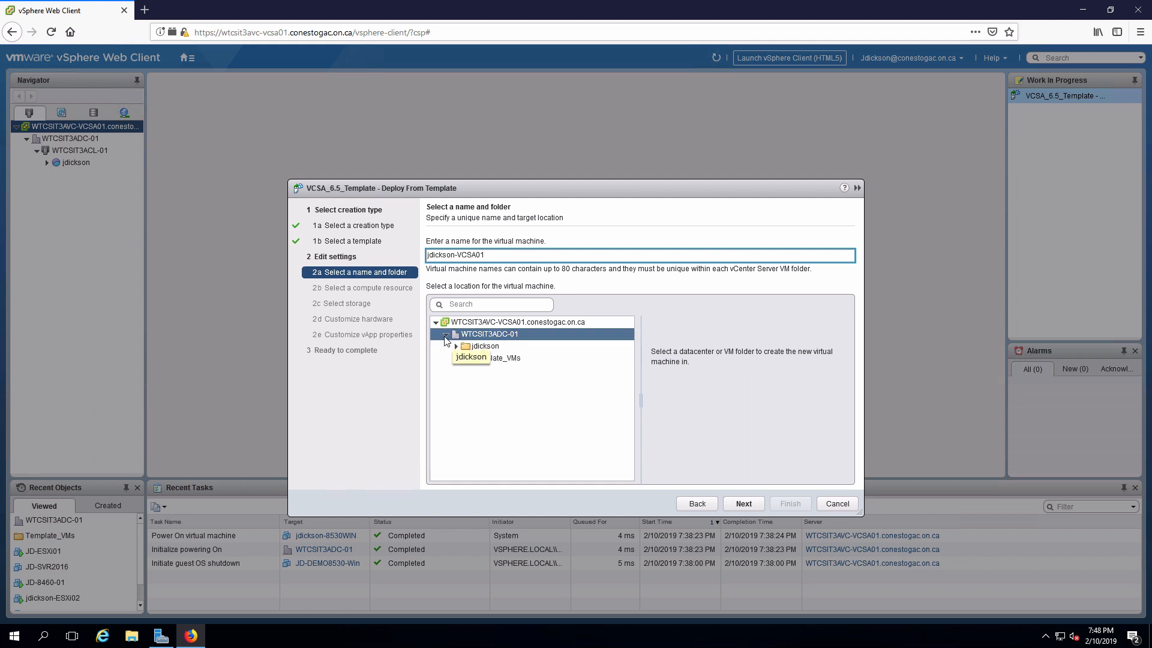
left_click(484, 345)
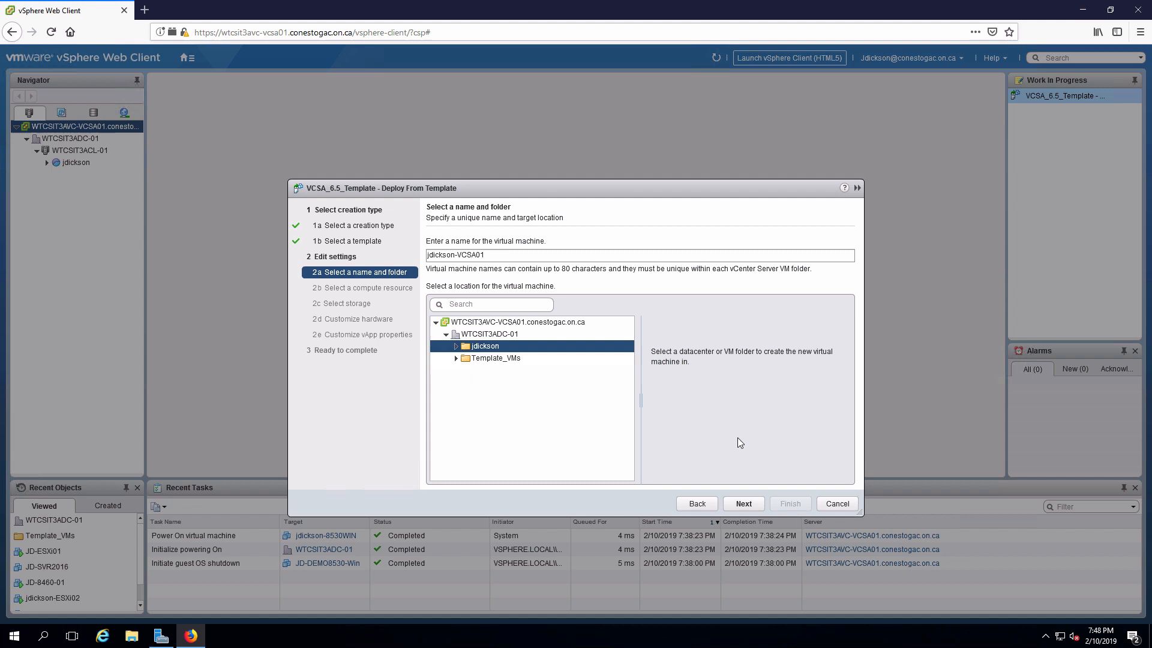
left_click(750, 501)
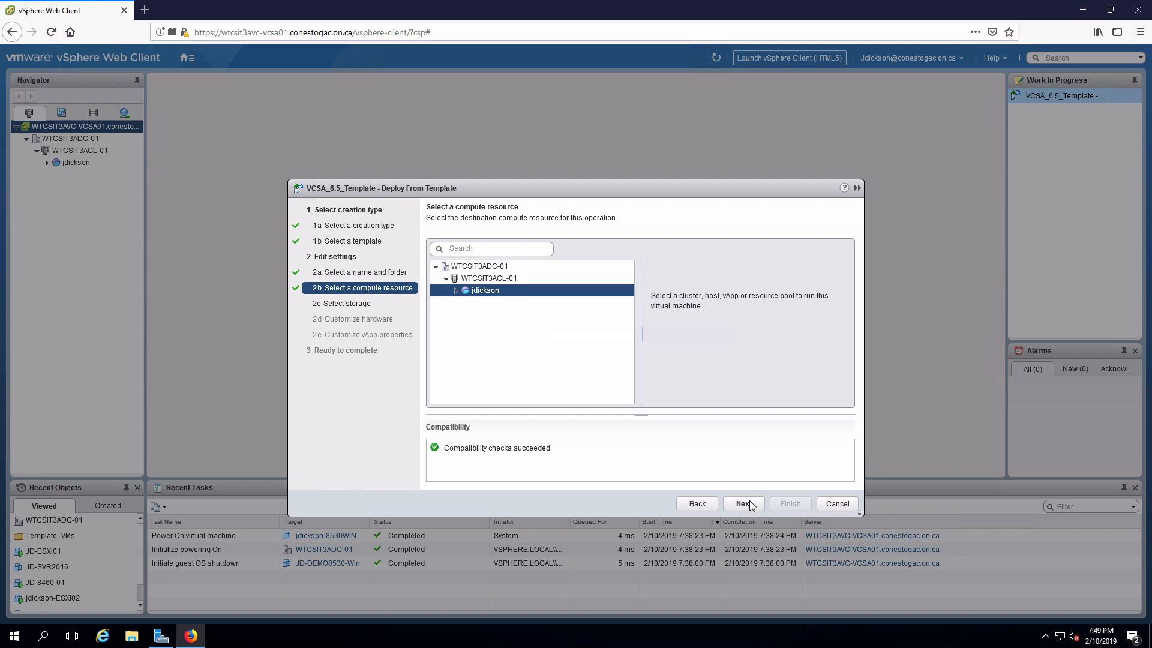
left_click(750, 501)
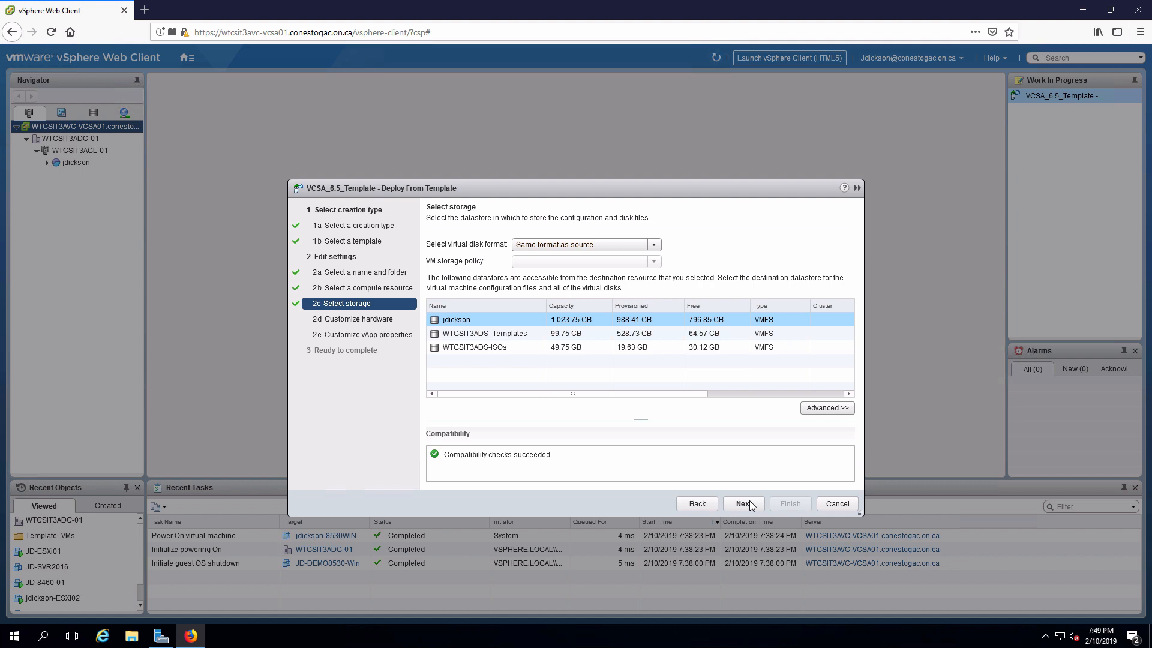
left_click(749, 500)
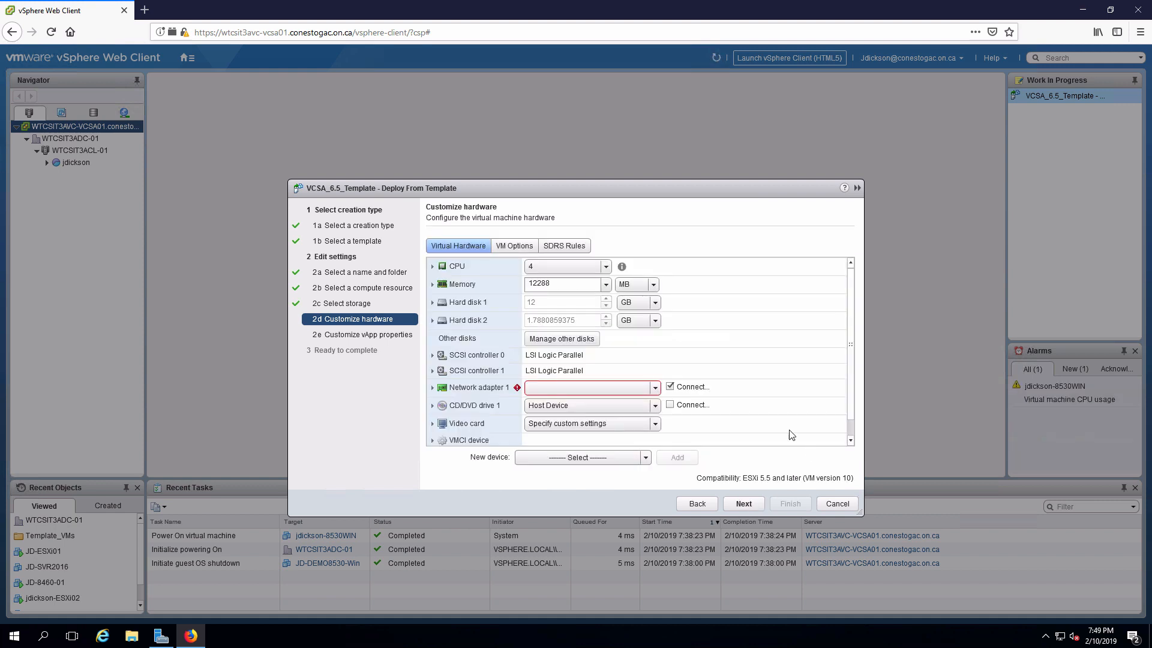
Connect Network adapter 1 to the Production port group and finish the deployment
left_click(655, 389)
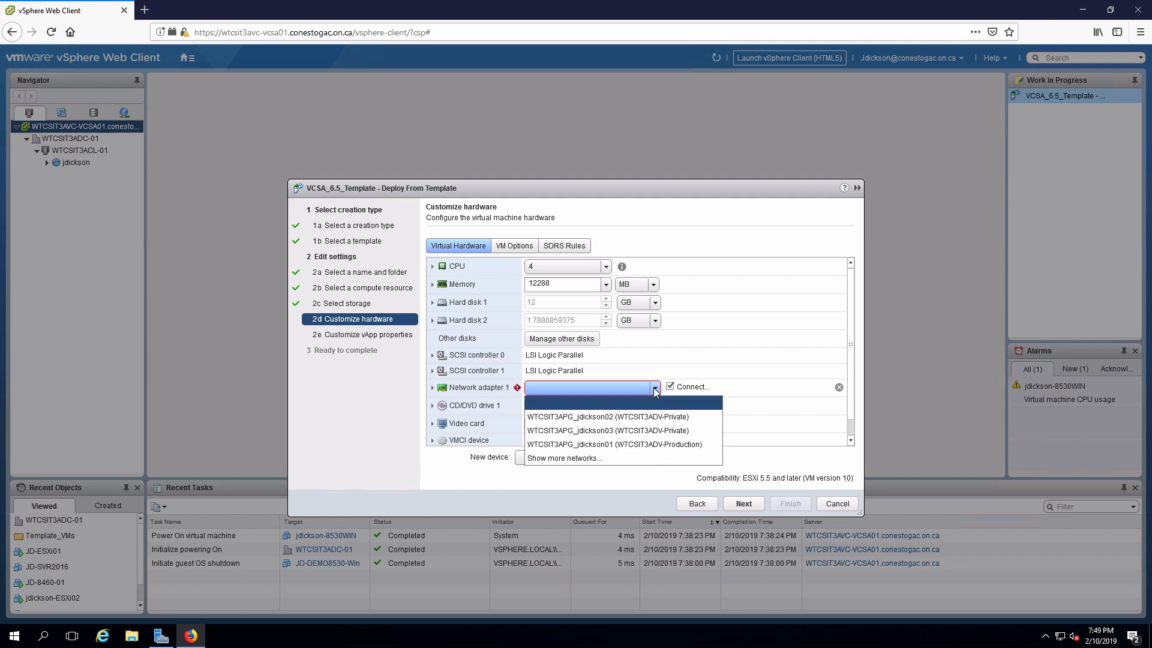
left_click(625, 445)
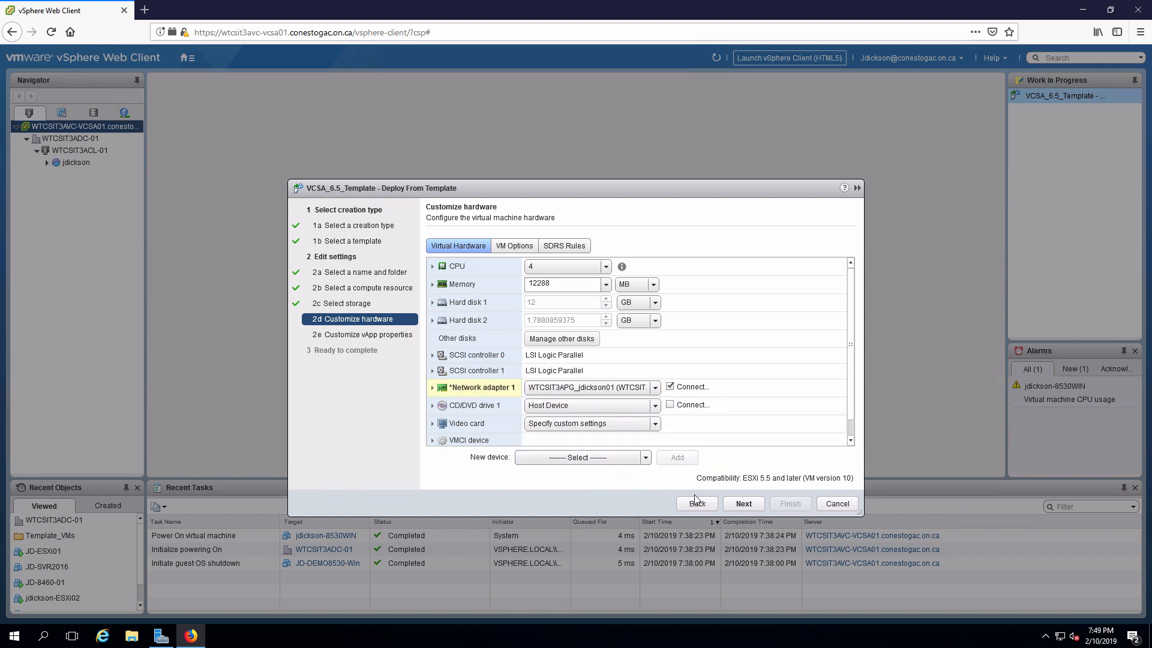
left_click(748, 503)
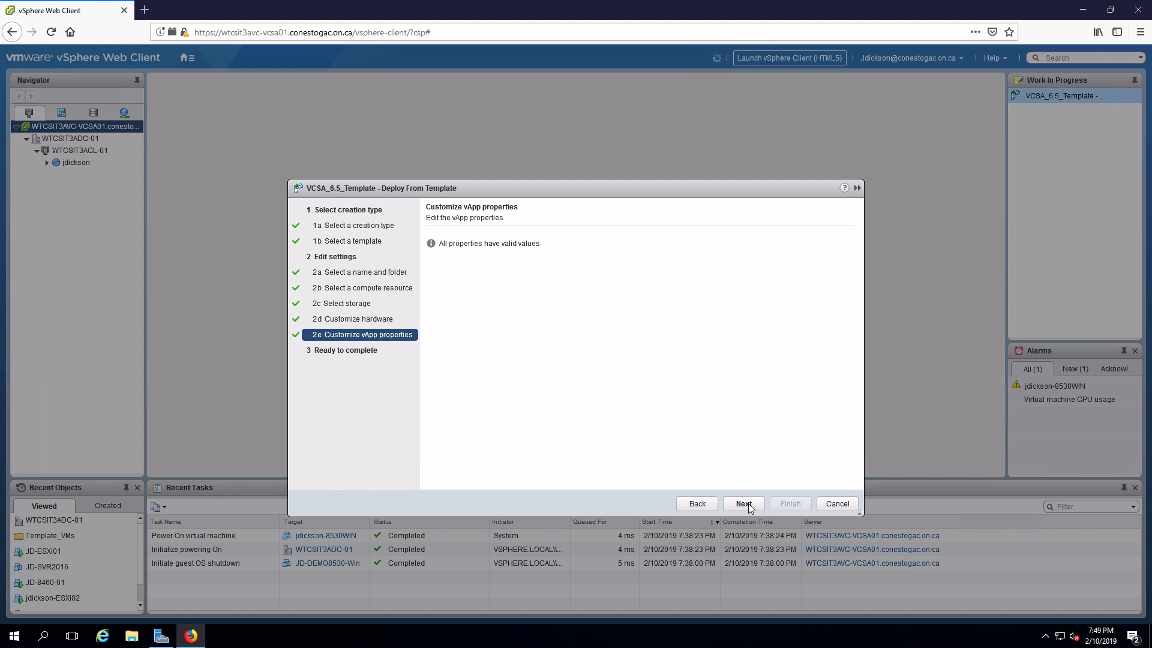
left_click(748, 504)
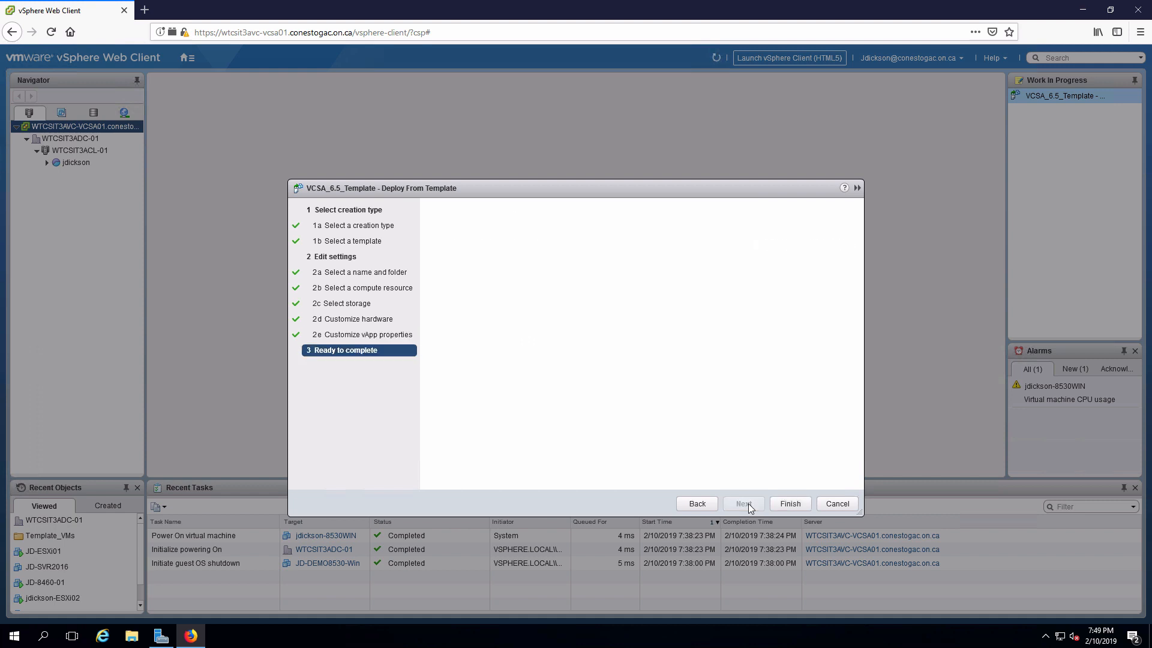
left_click(792, 503)
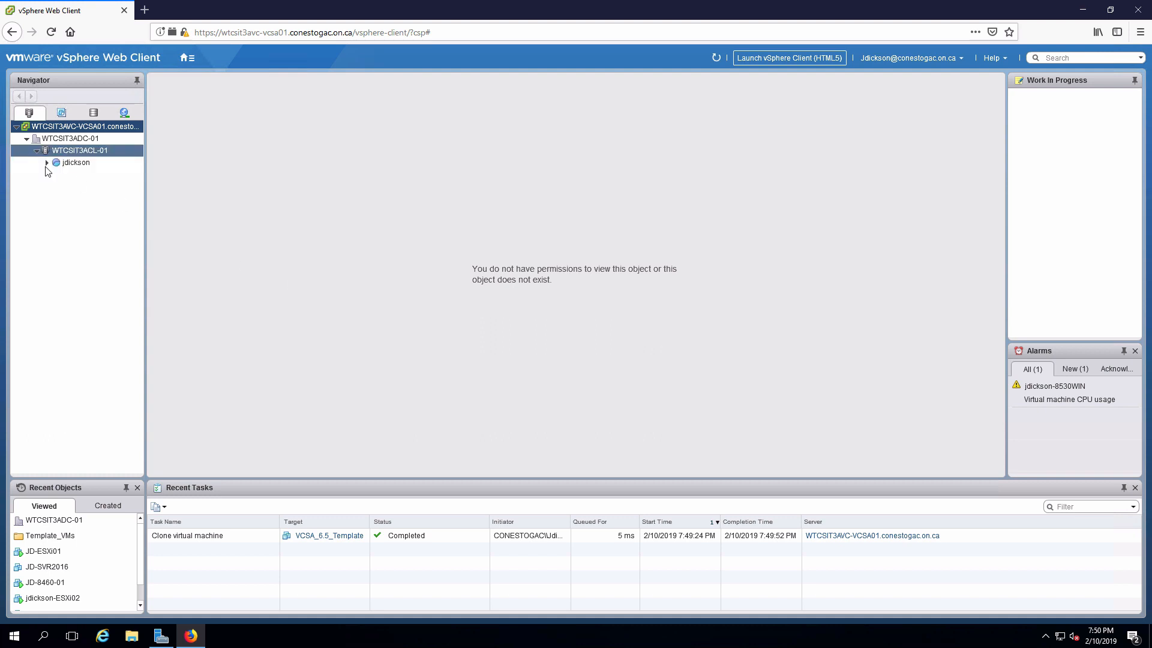
left_click(76, 162)
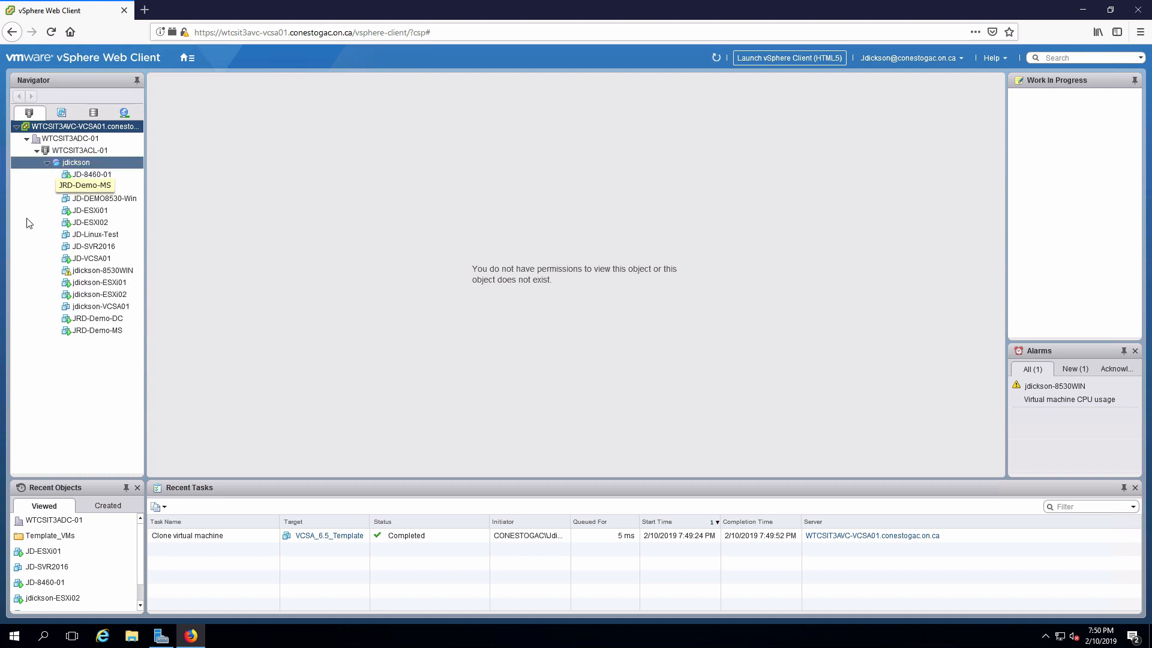
left_click(30, 222)
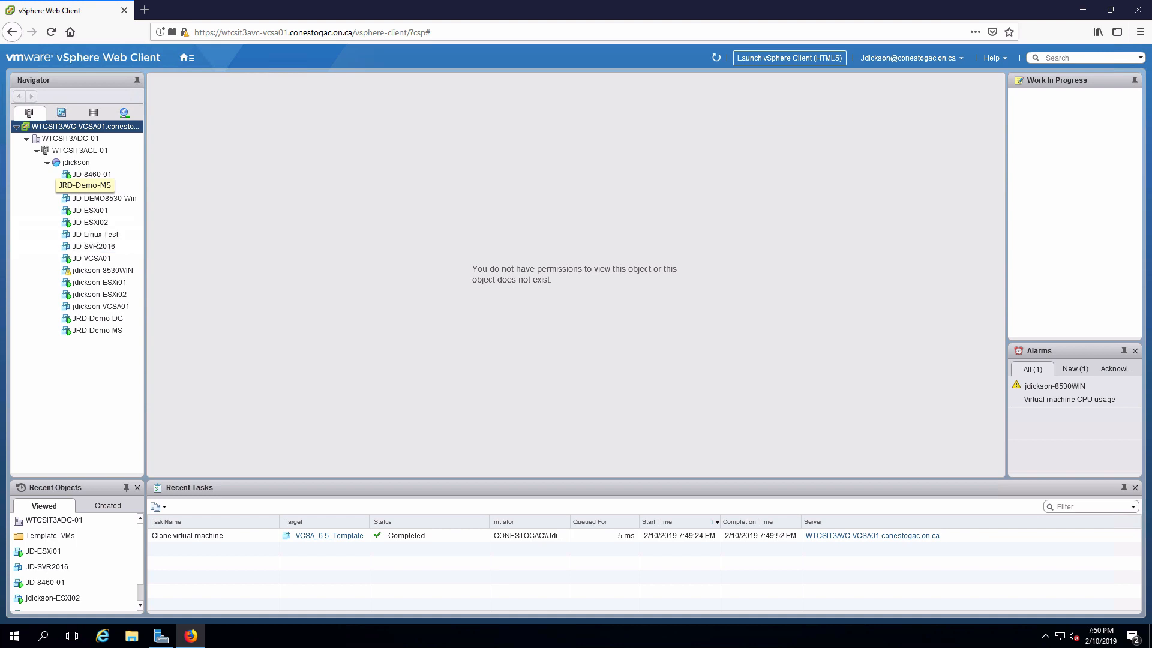
left_click(101, 306)
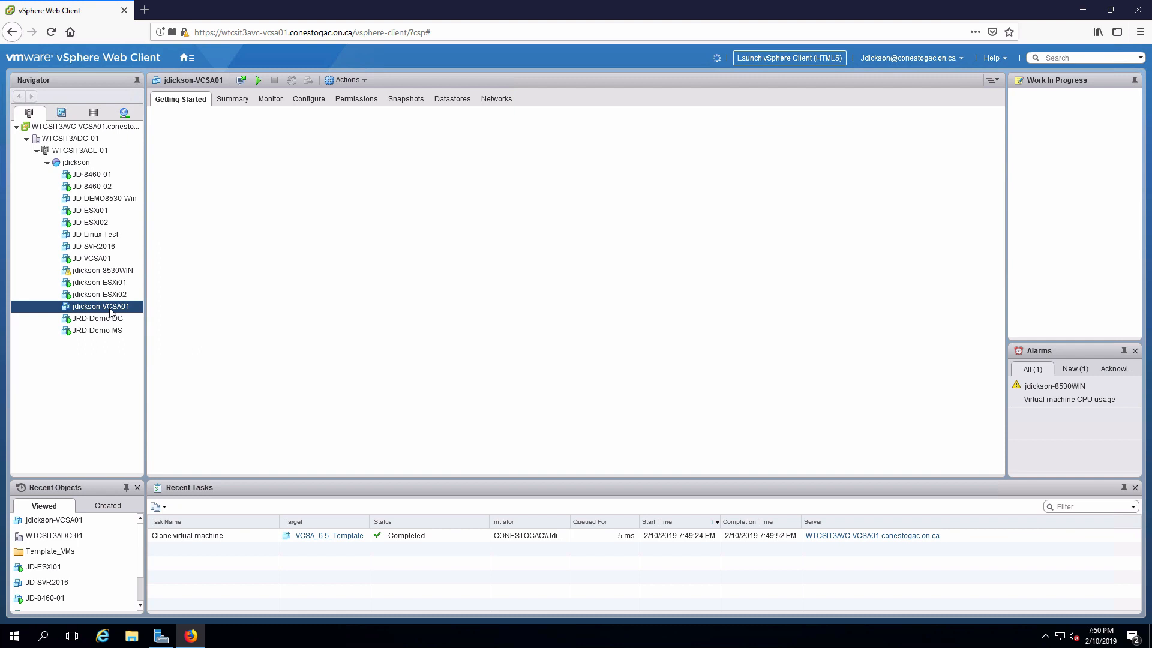
left_click(231, 100)
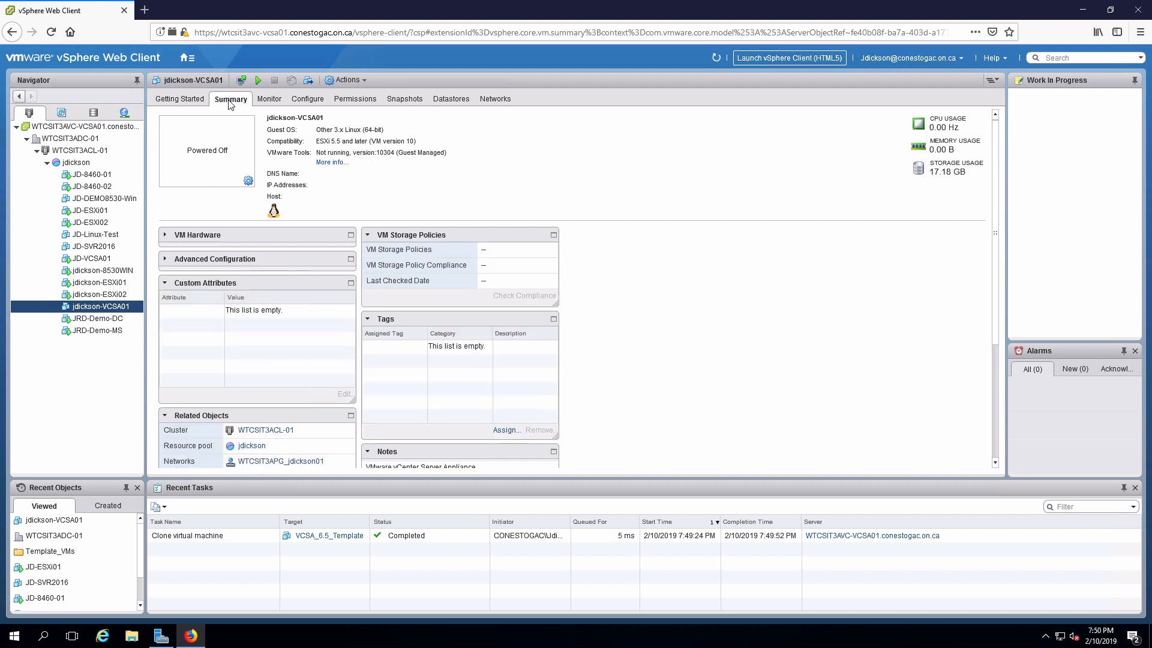
left_click(260, 82)
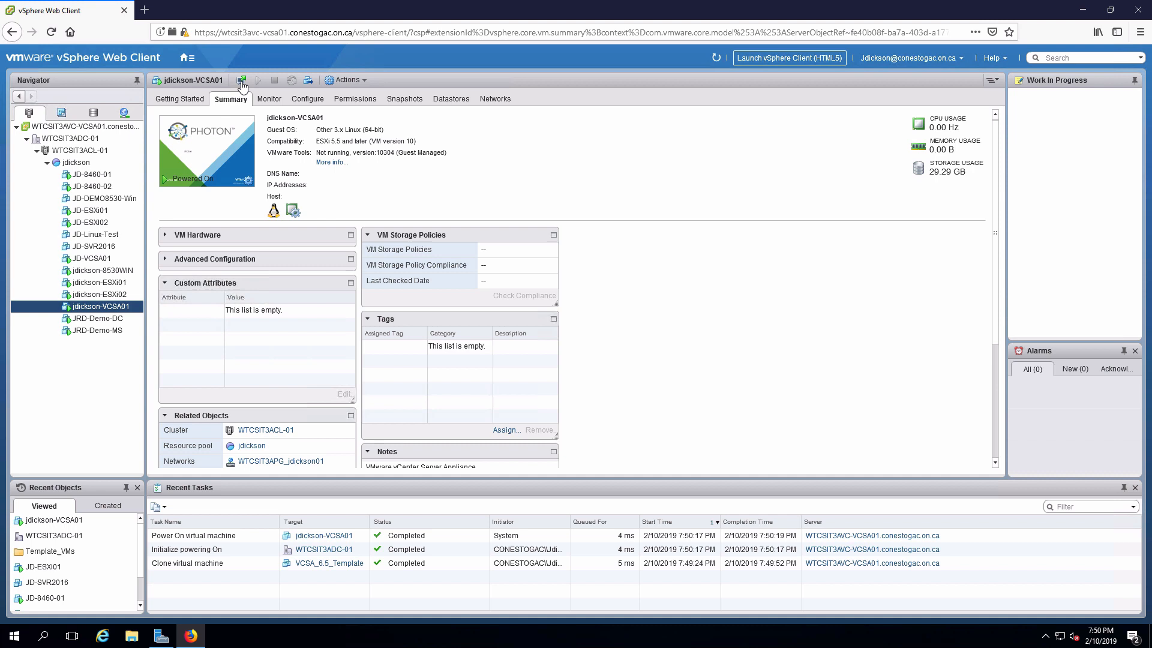
left_click(248, 83)
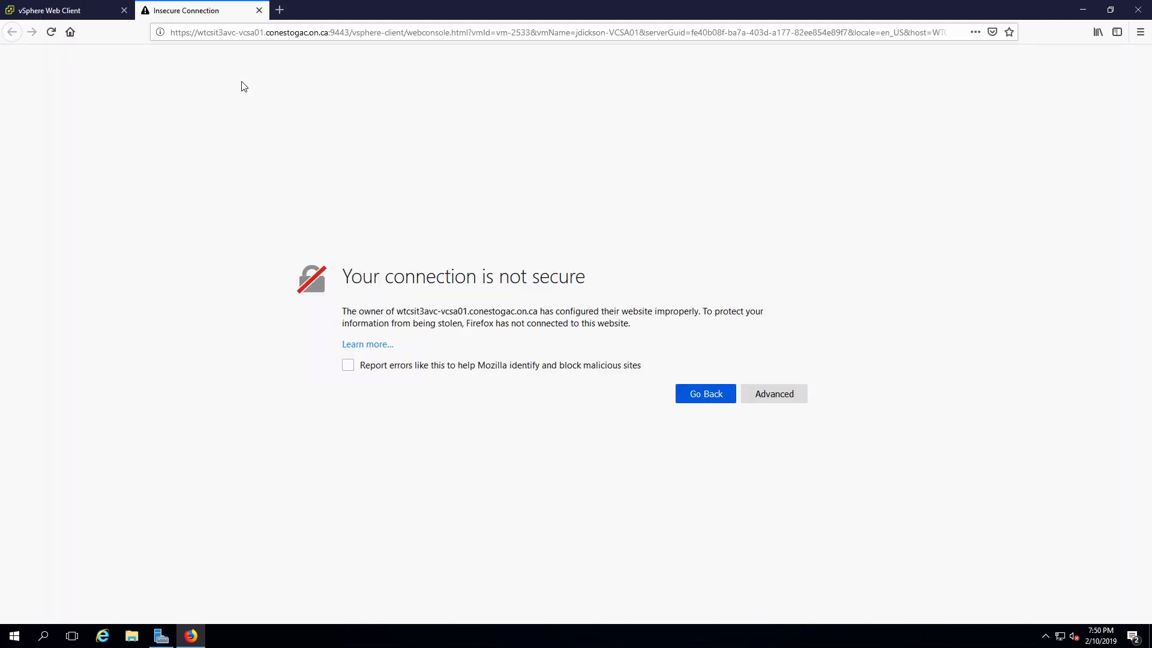
Permanently store a certificate exception so the VCSA01 console loads
left_click(765, 397)
left_click(759, 589)
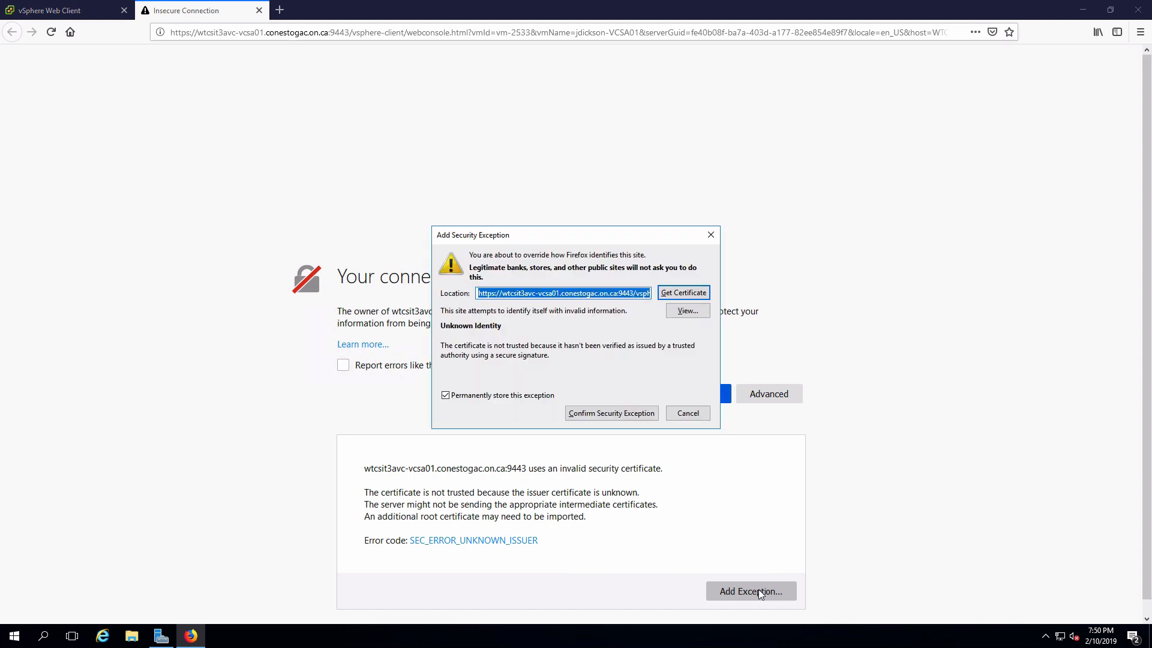
left_click(611, 412)
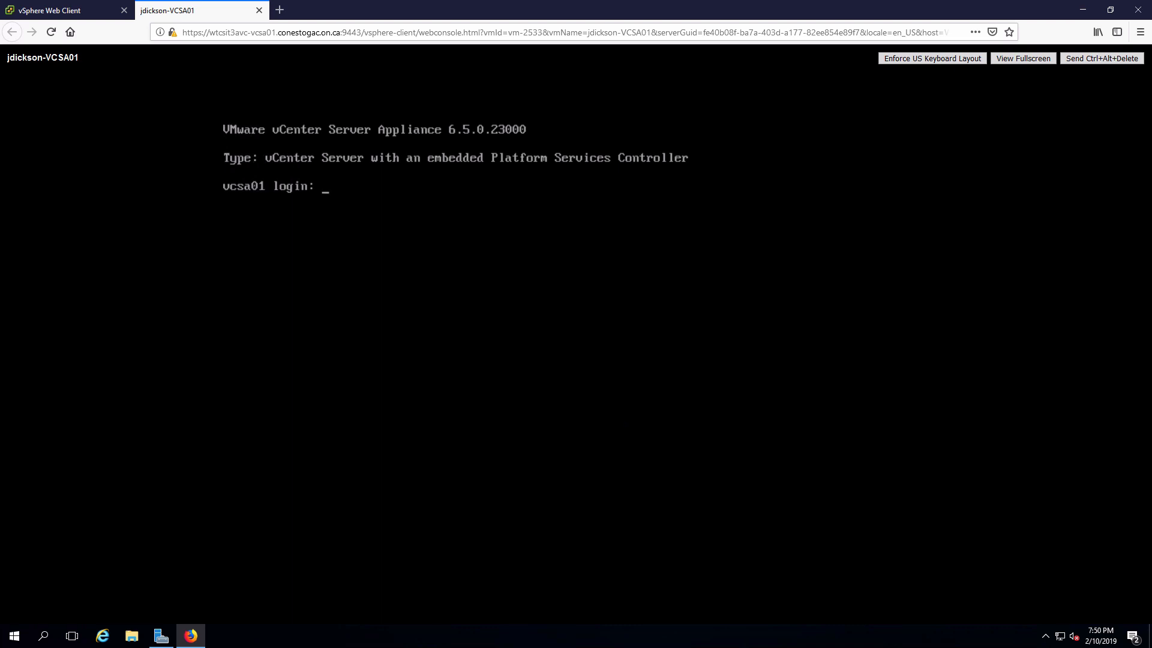
type("r")
type("oot")
Log in as root, start the bash shell and run /opt/vmware/share/vami/vami_config_net
key("Return")
key("Return")
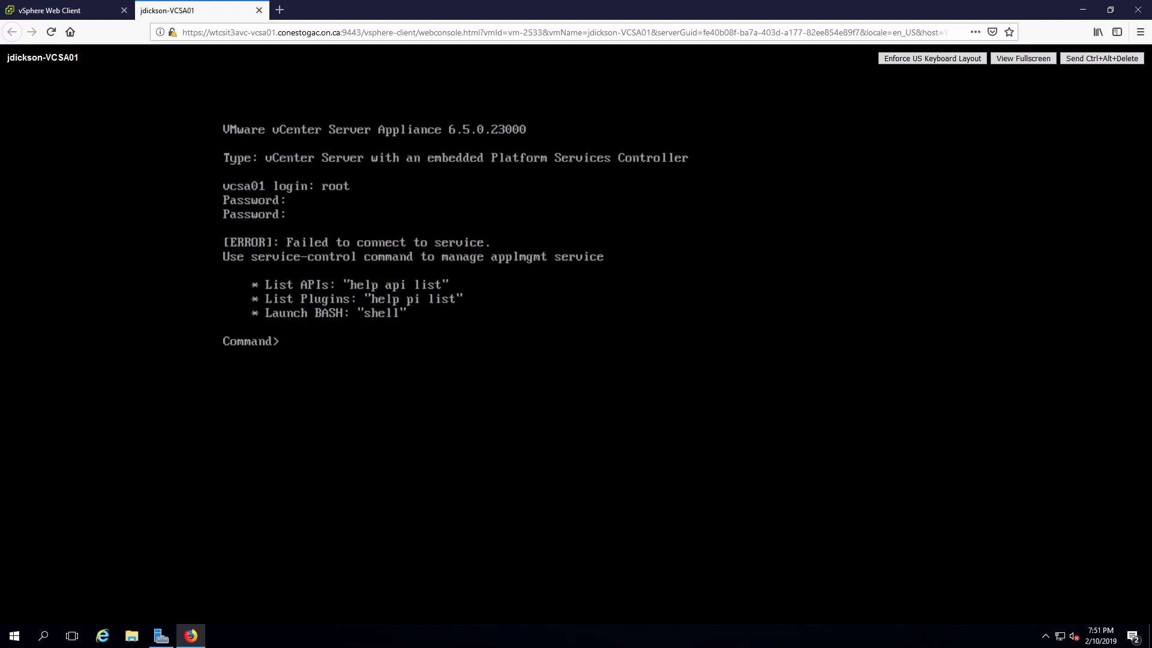
type("shell")
key("Return")
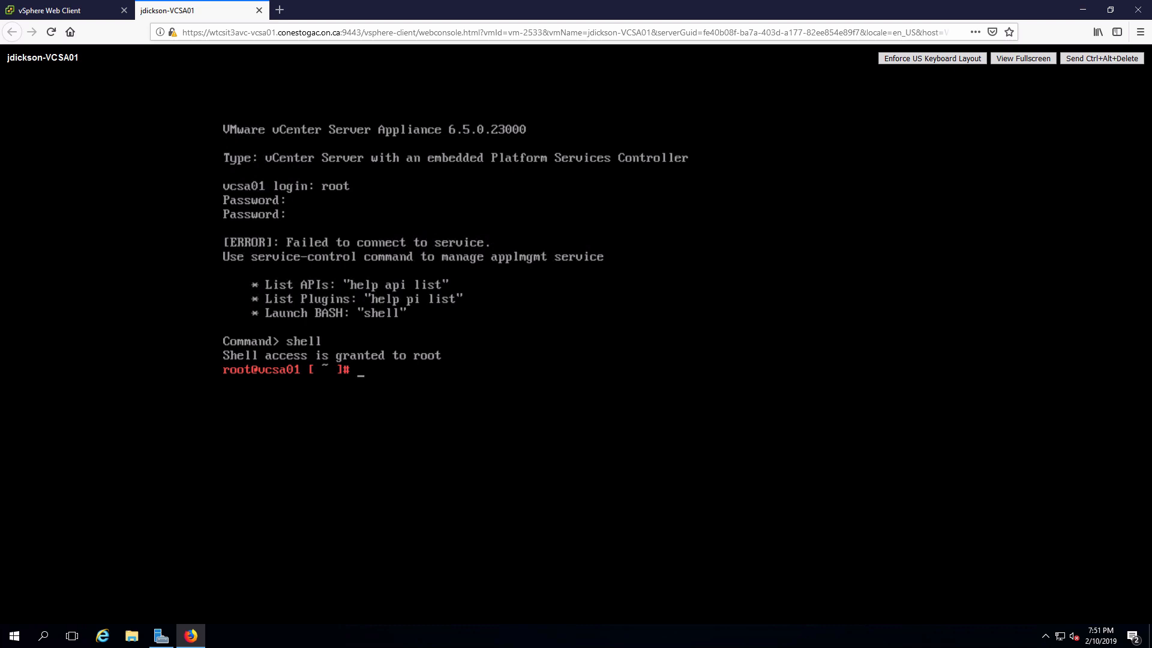
type("/")
type("opt/vmware/share/vami/vami_config_net")
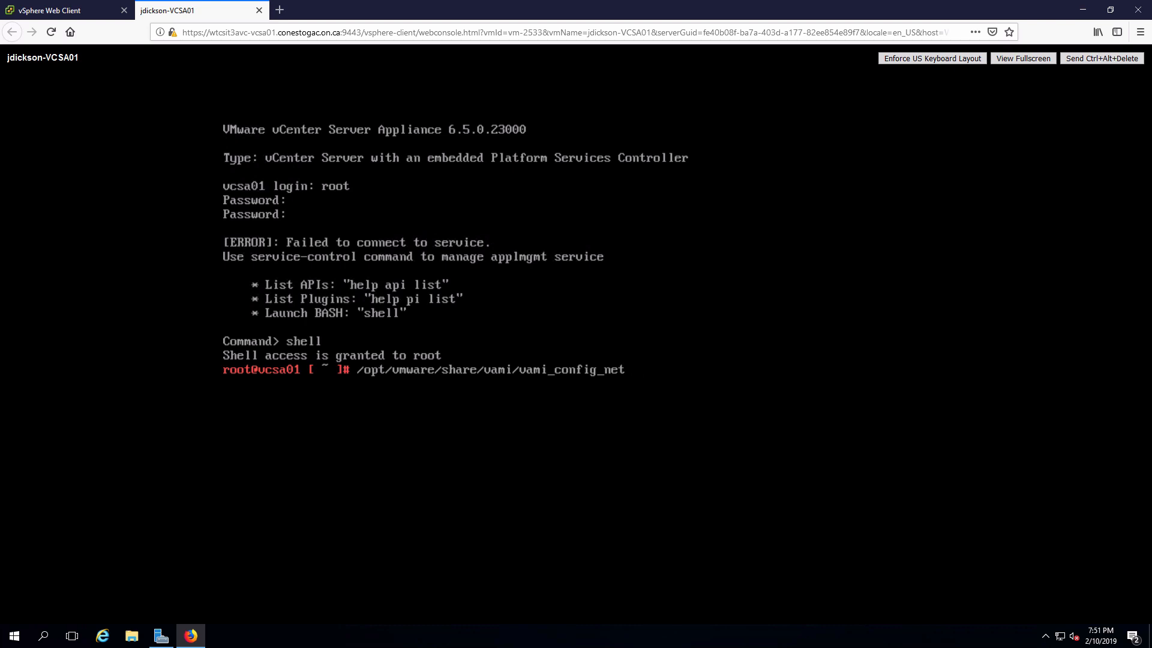
key("Return")
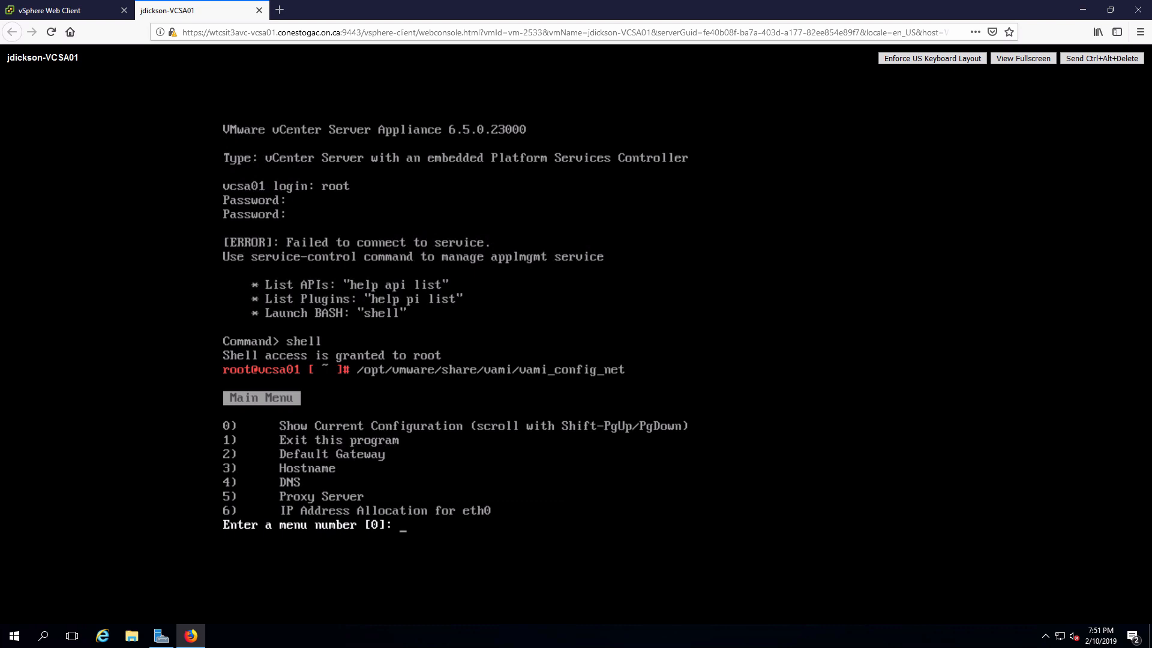
type("2")
Set the default gateway on eth0 to 10.174.46.1 with no IPv6 gateway
key("Return")
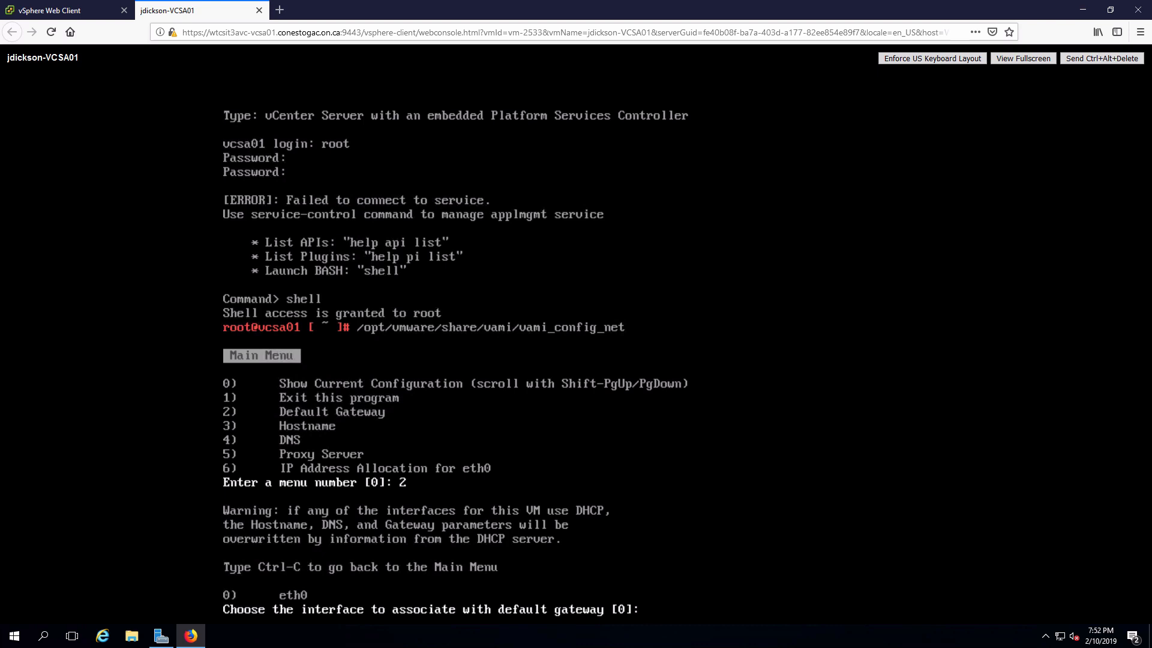
key("Return")
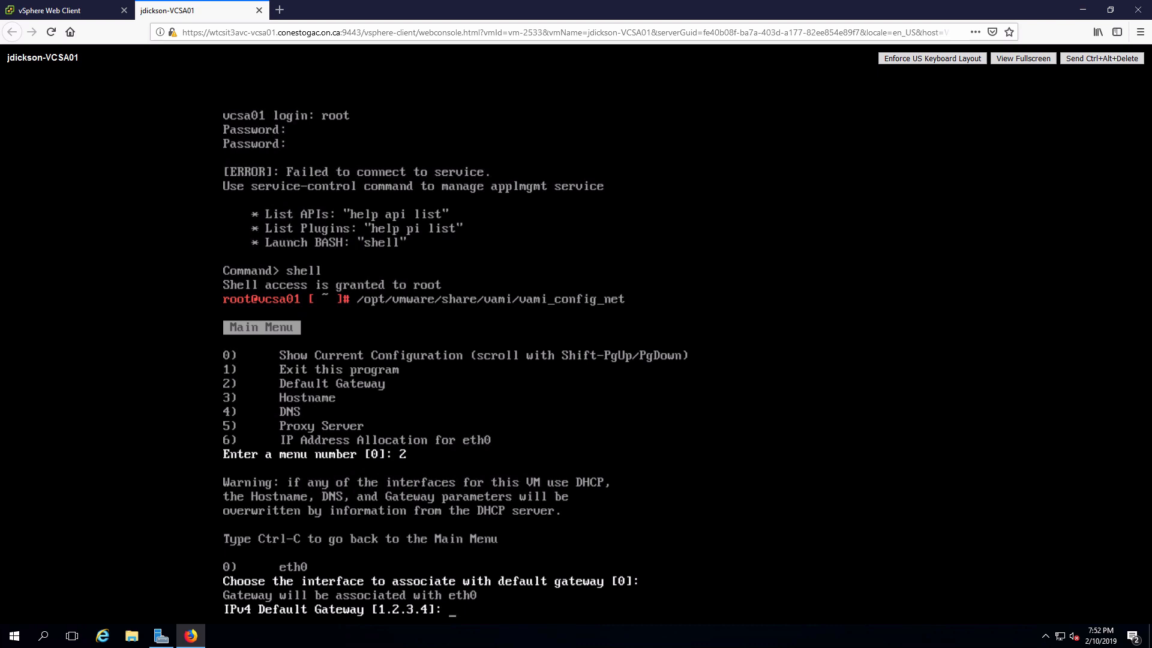
type("10.174.")
type("46.1")
key("Return")
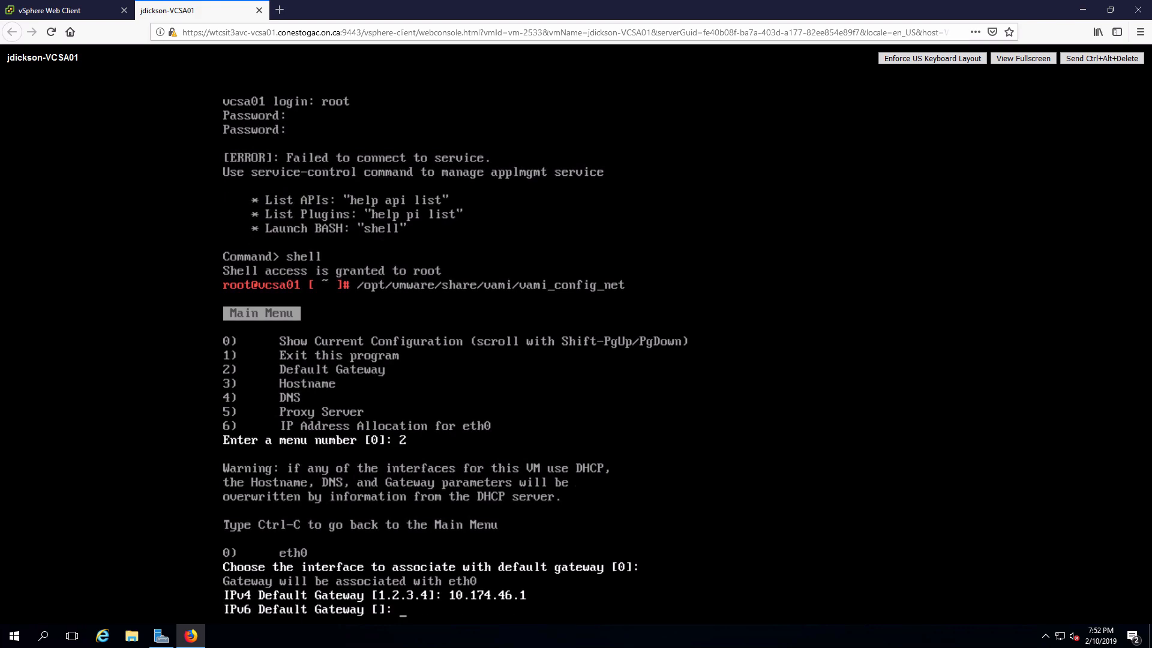
key("Return")
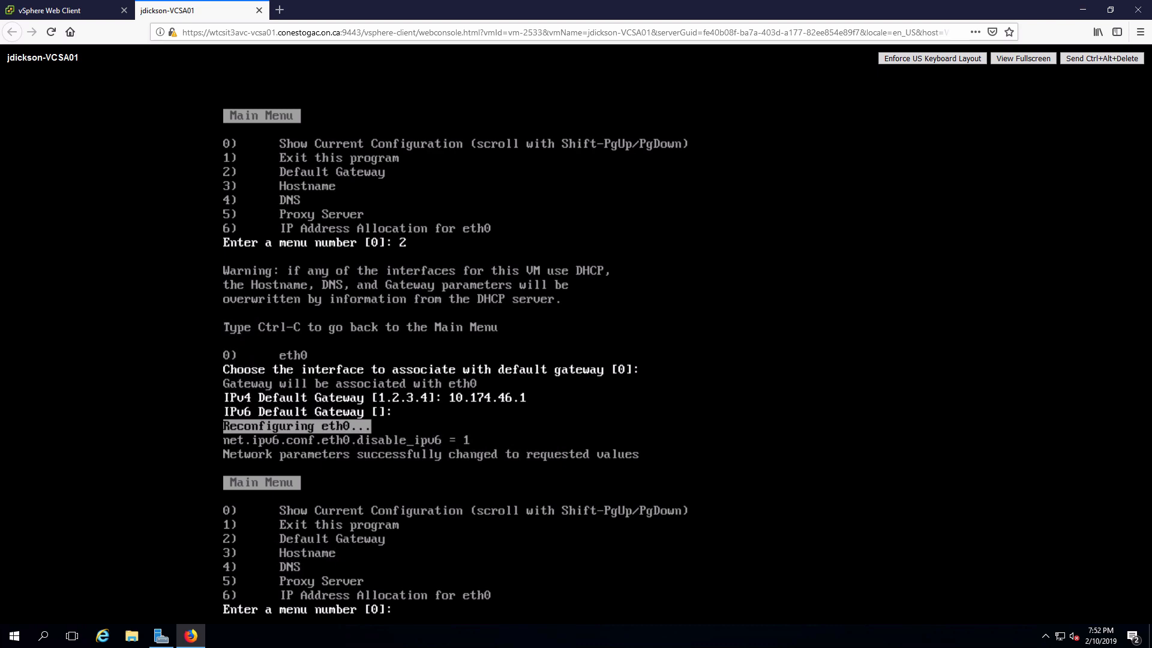
type("4")
Set DNS server 10.174.46.201 and domain inclass8530.local with an empty search path
key("Return")
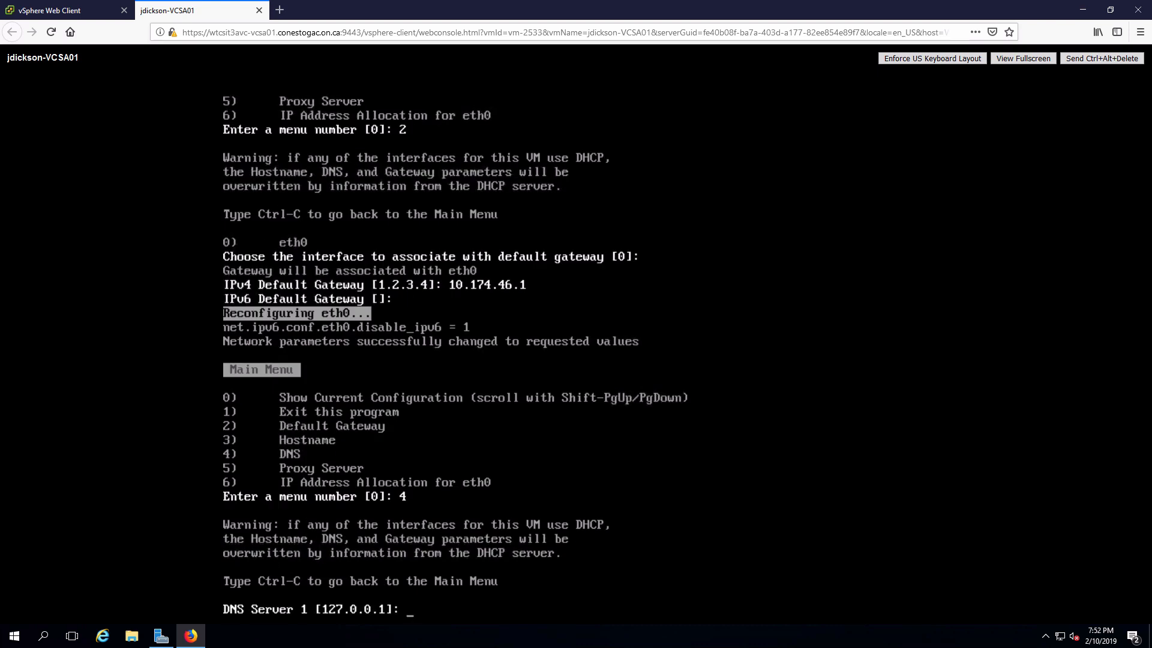
type("10.174.46.201")
key("Return")
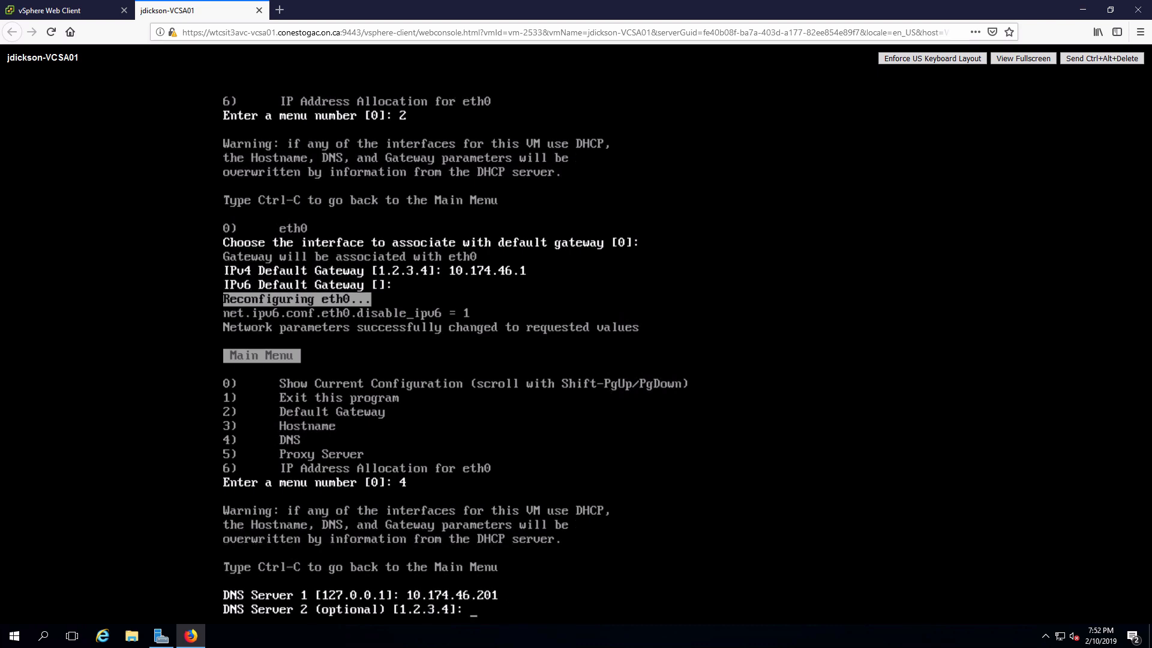
key("Return")
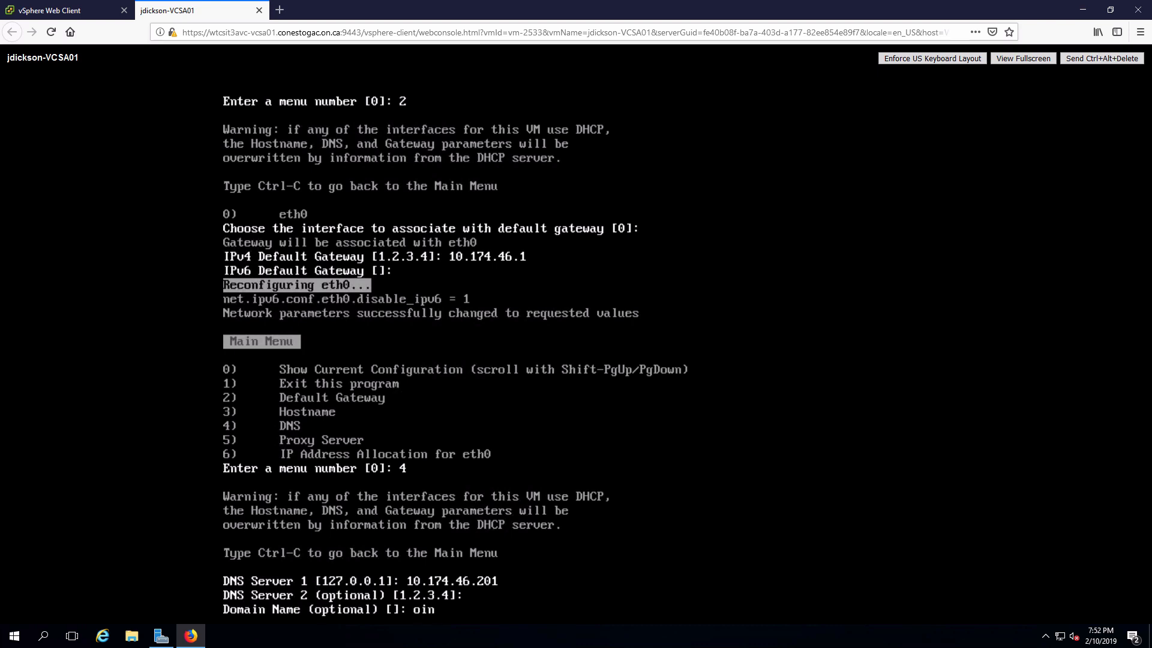
key("BackSpace")
key("BackSpace")
type("inclass8530.local")
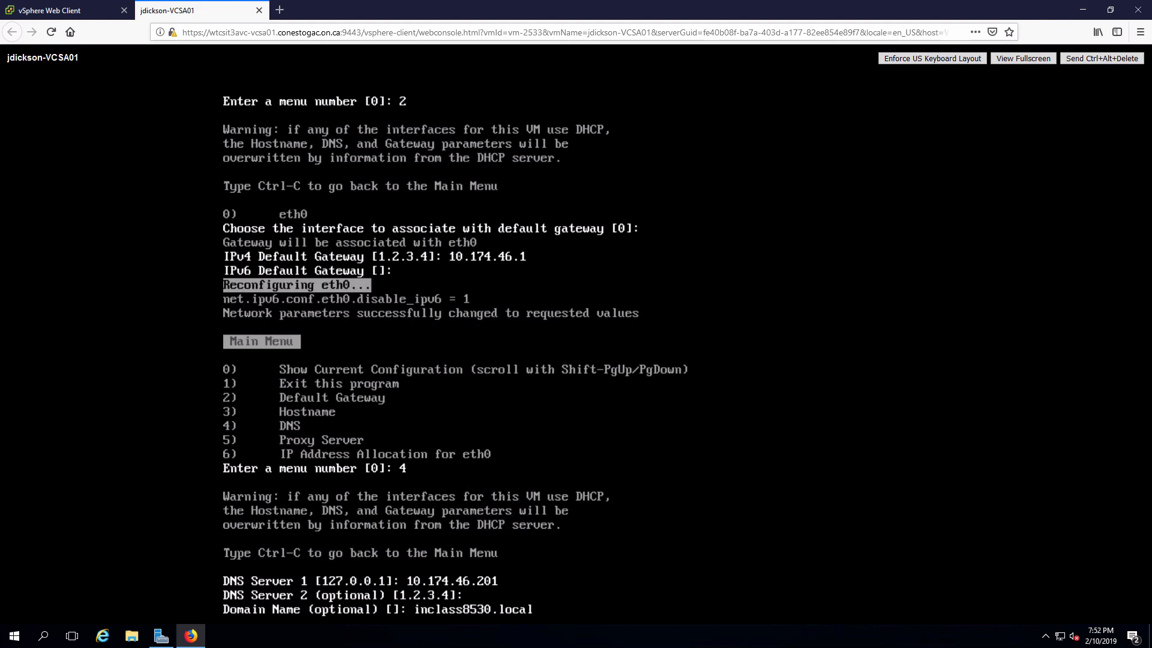
key("Return")
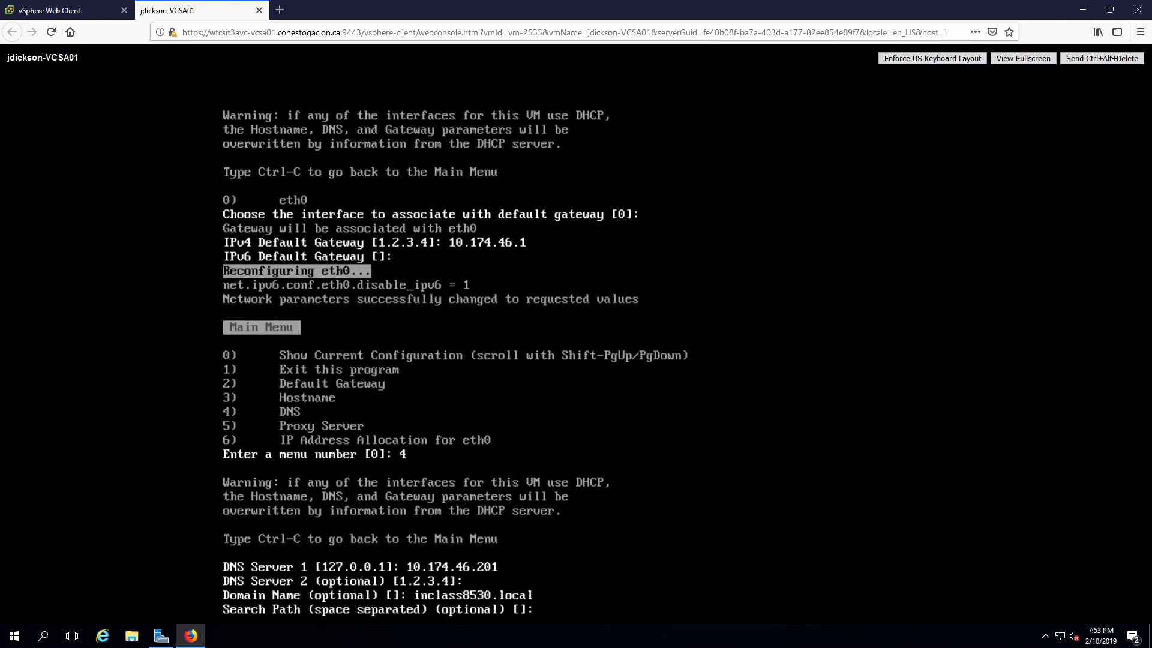
key("Return")
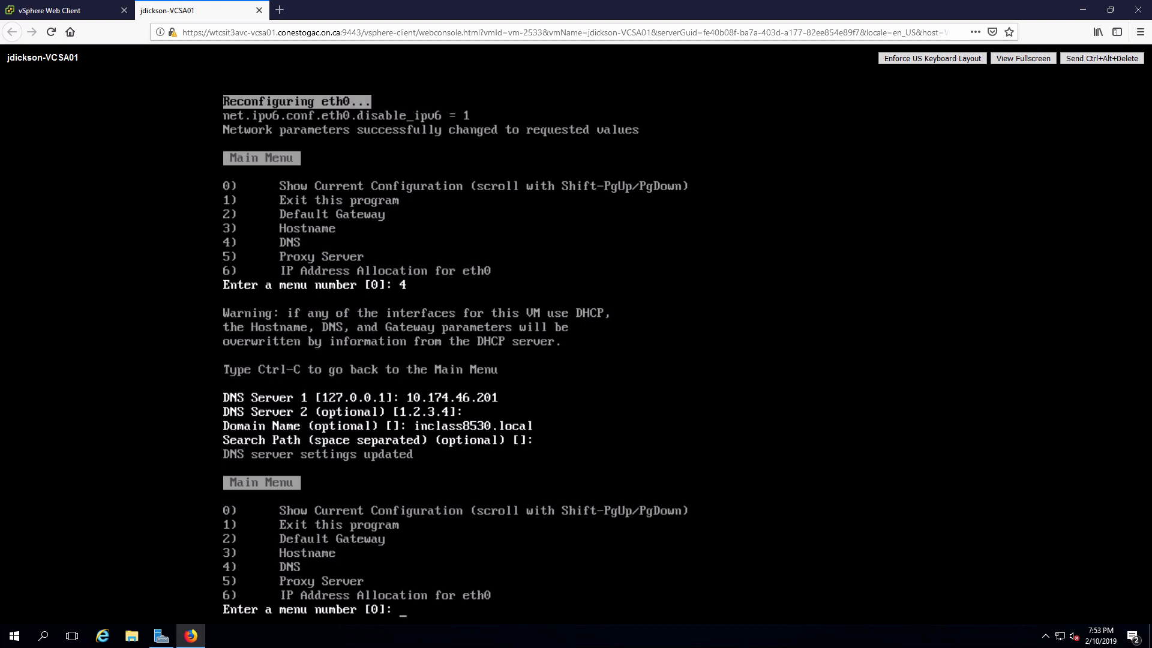
type("6")
Give eth0 static IPv4 10.174.46.204 with netmask 255.255.255.0, skipping IPv6 and DHCP
key("Return")
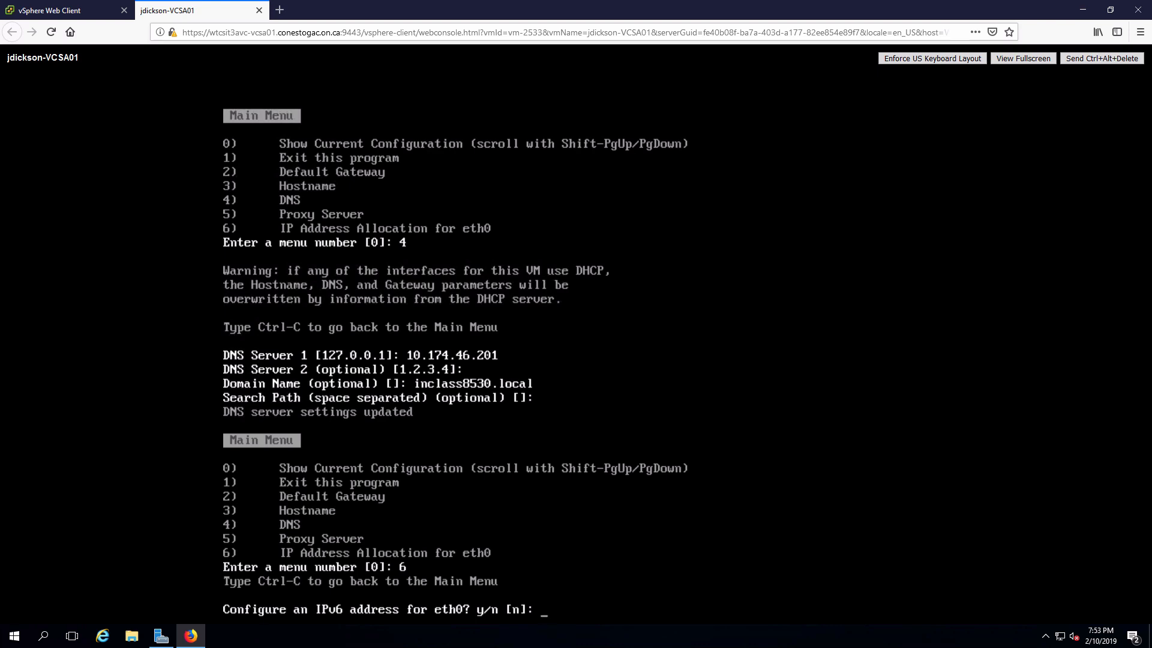
key("Return")
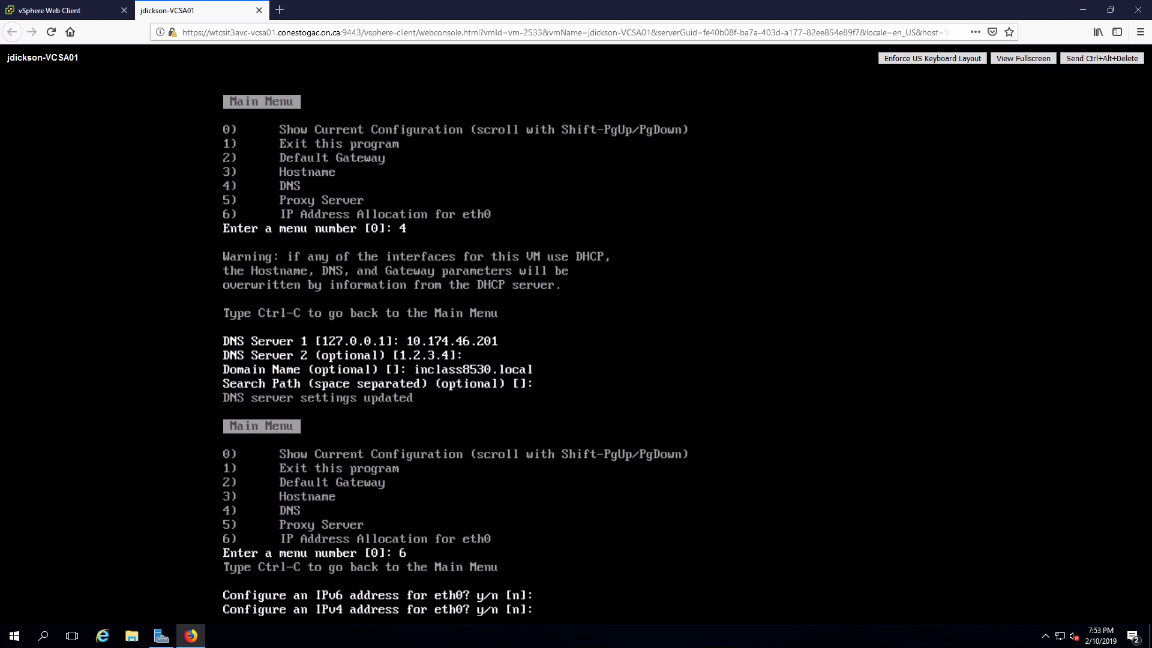
type("y")
key("Return")
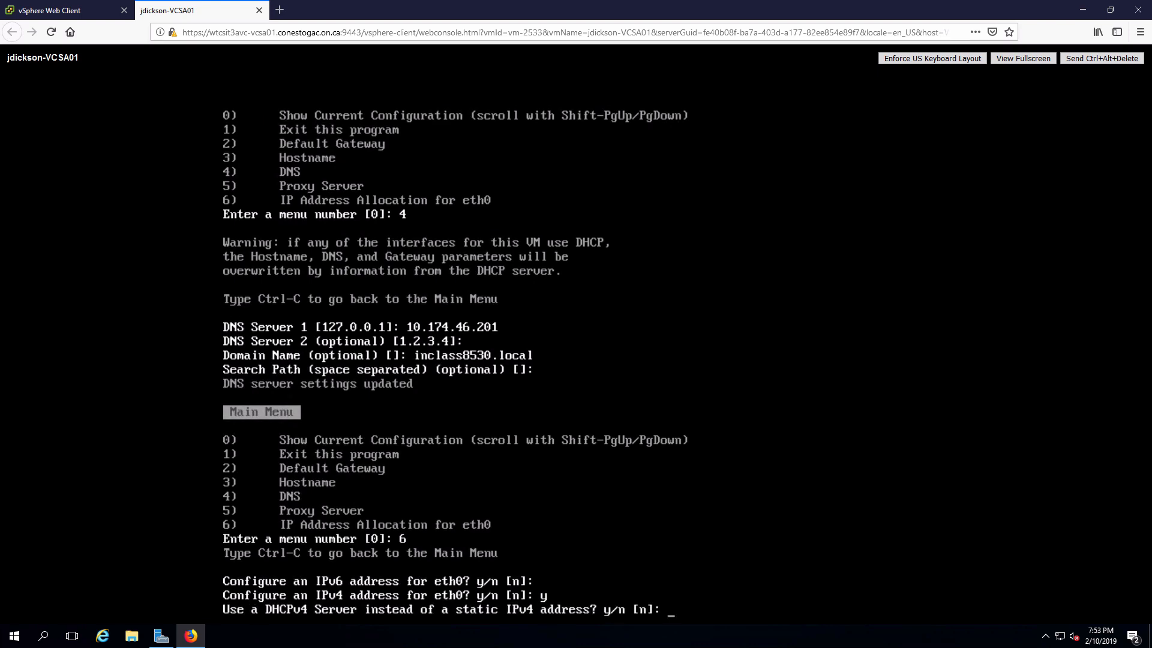
key("Return")
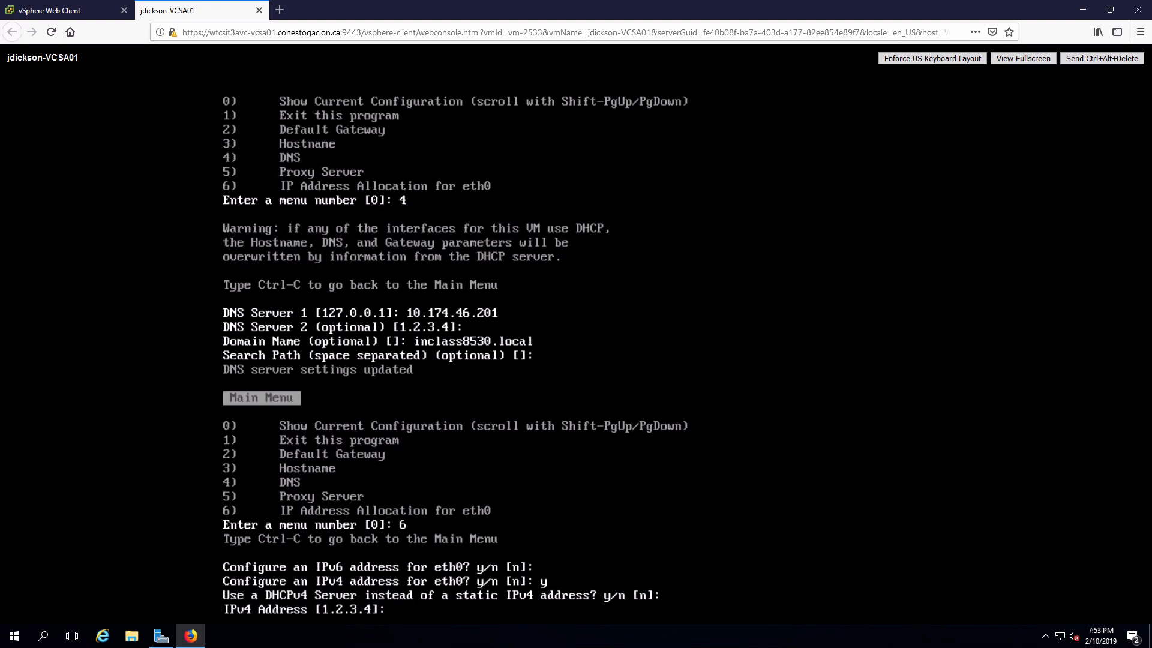
type("10.174.46.203")
key("BackSpace")
type("4")
key("Return")
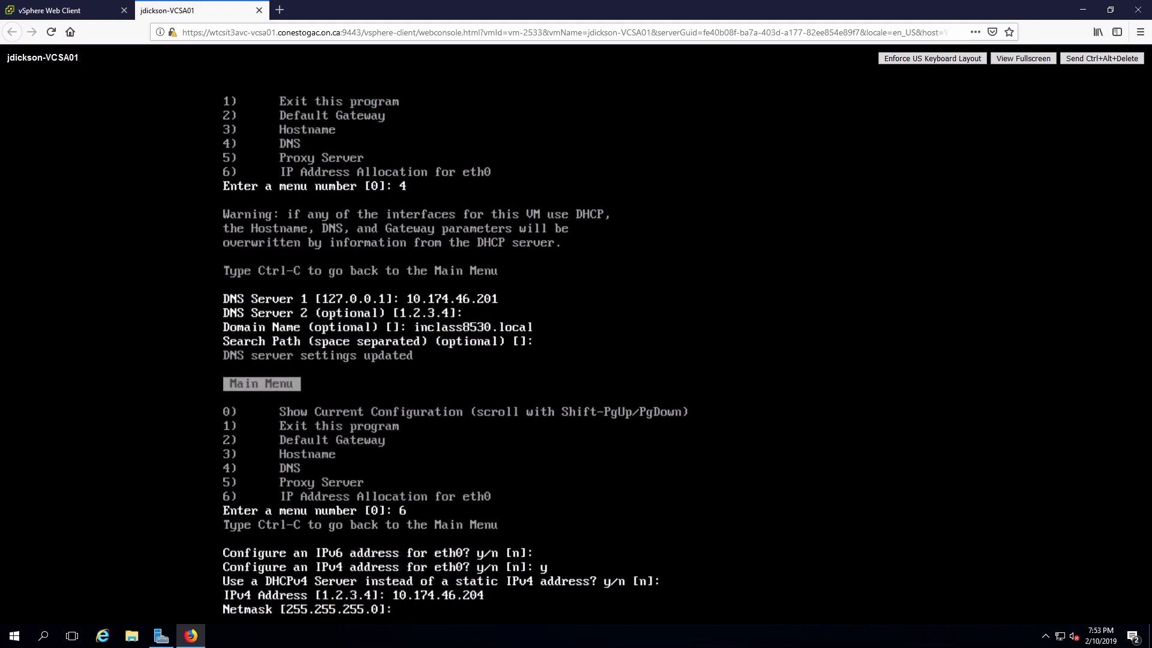
key("Return")
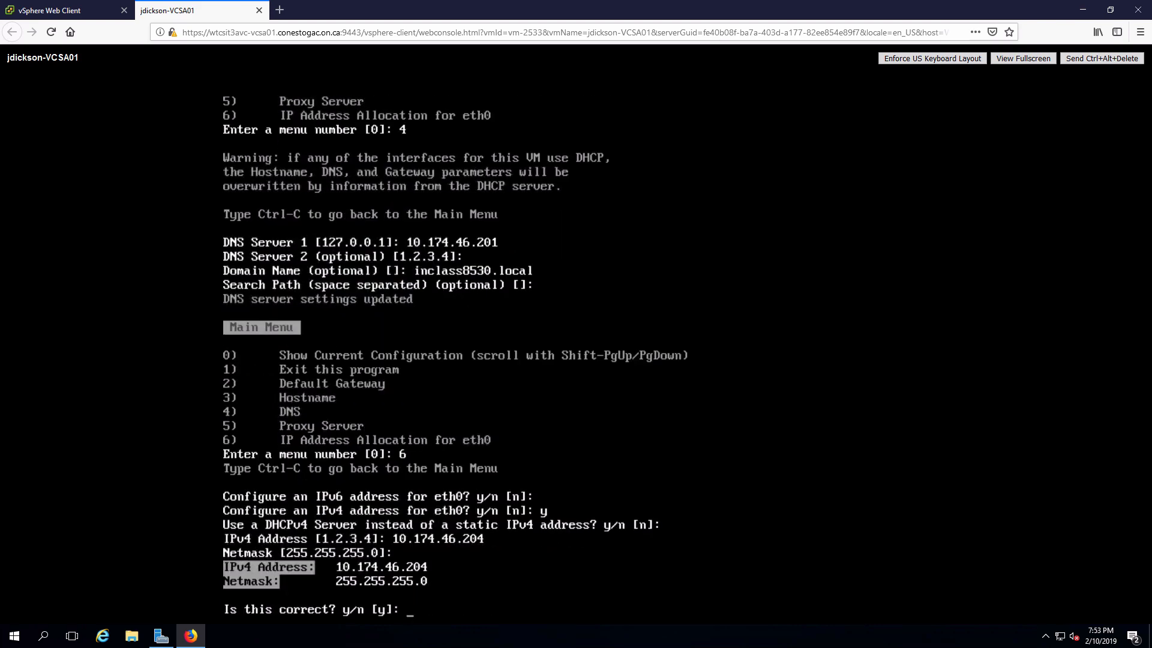
type("y")
key("Return")
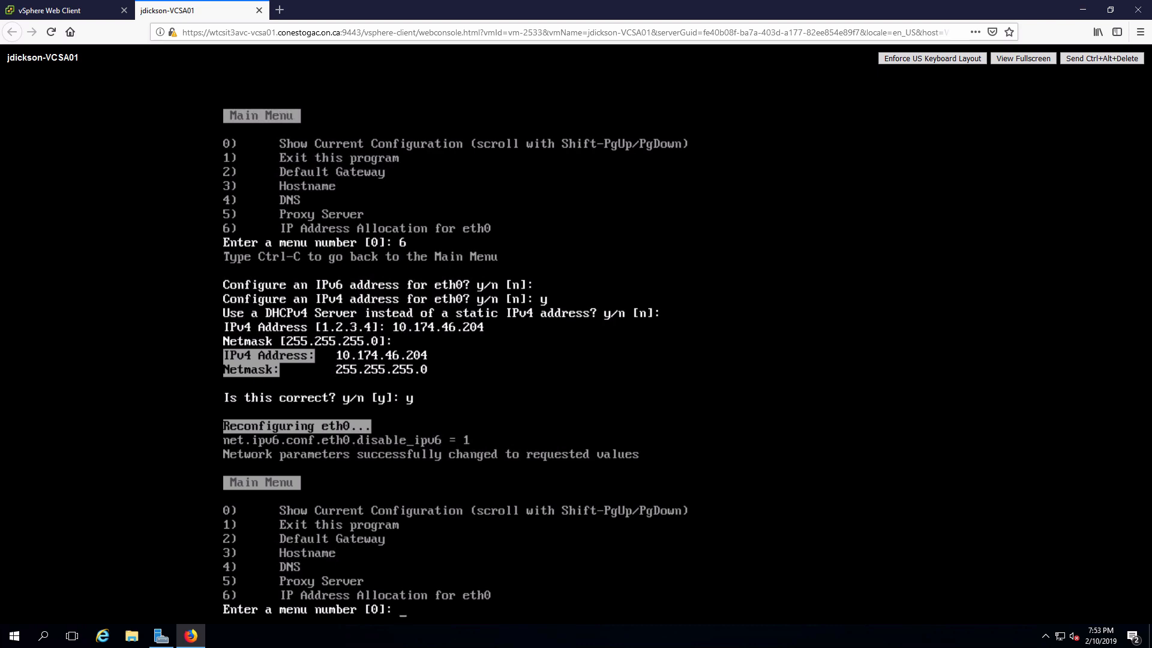
type("1")
Exit the configuration tool and the root shell, returning to the vcsa01 login prompt
key("Return")
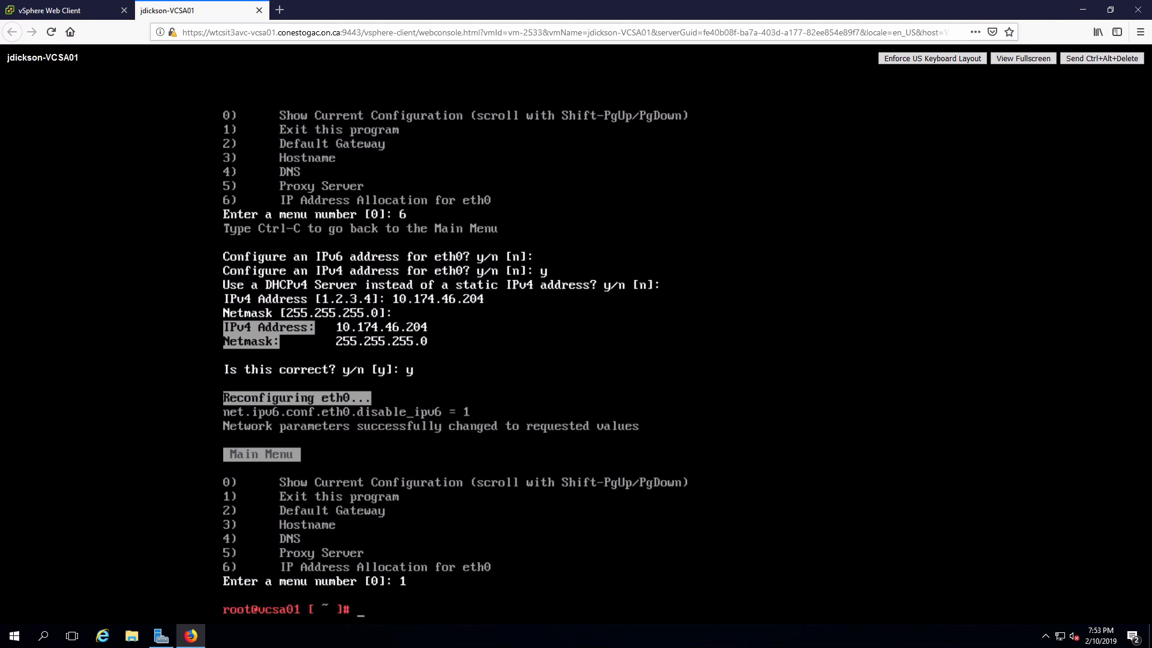
type("exit")
key("Return")
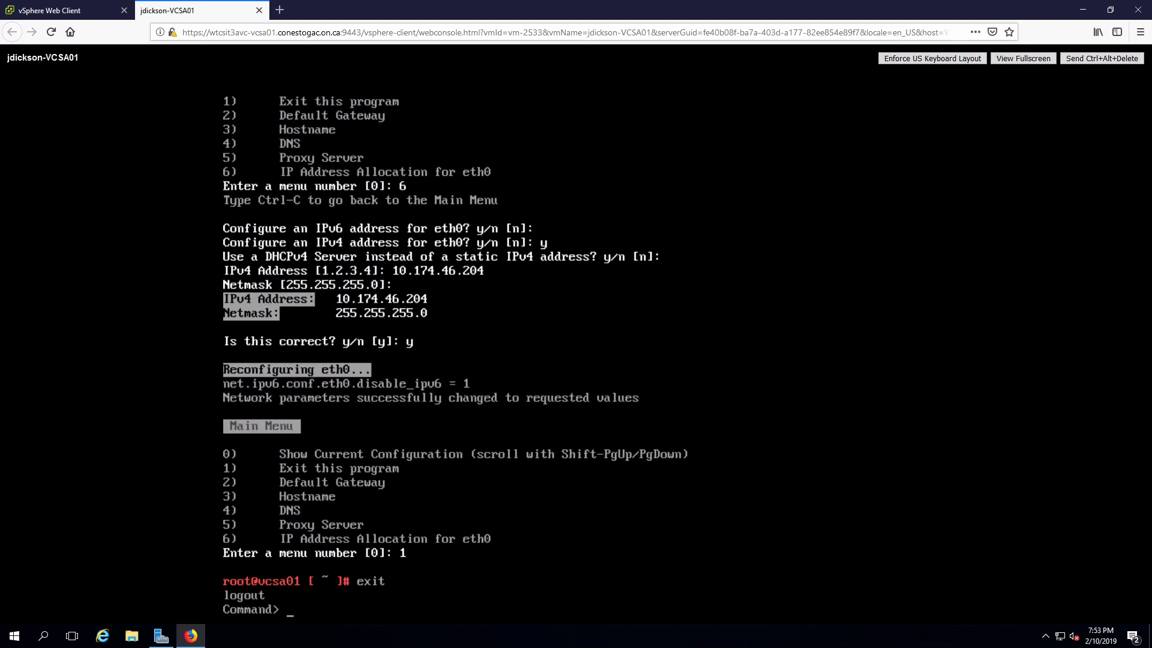
type("exit")
key("Return")
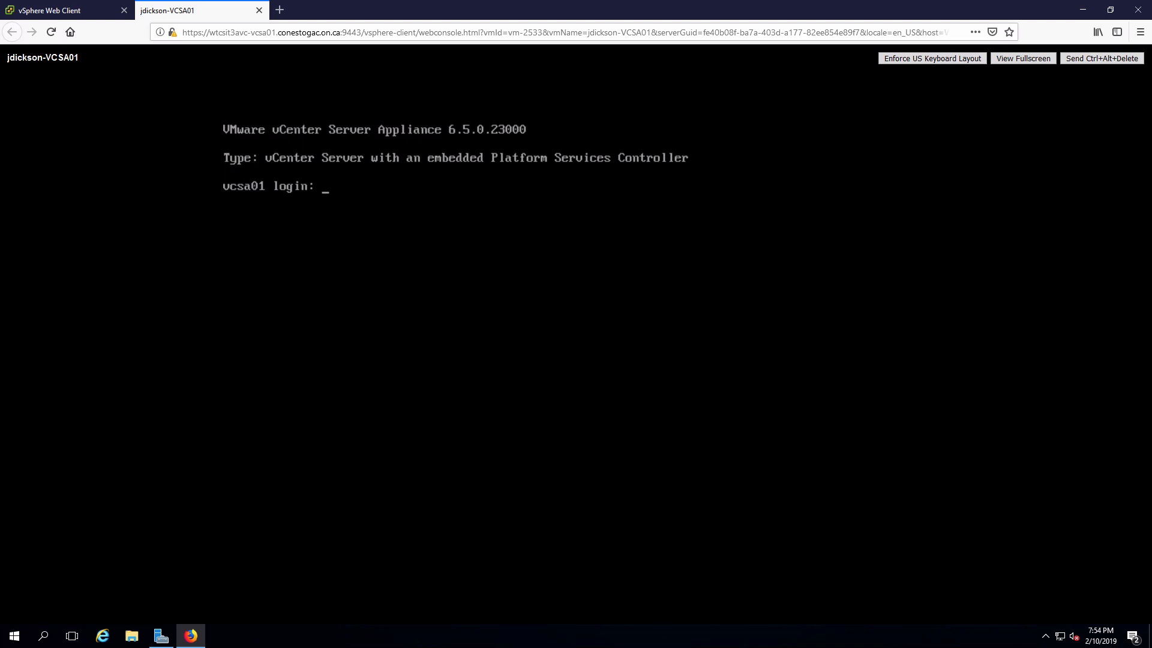
Browse to vcsa01.inclass8530.local in a new tab and confirm a certificate security exception
left_click(282, 10)
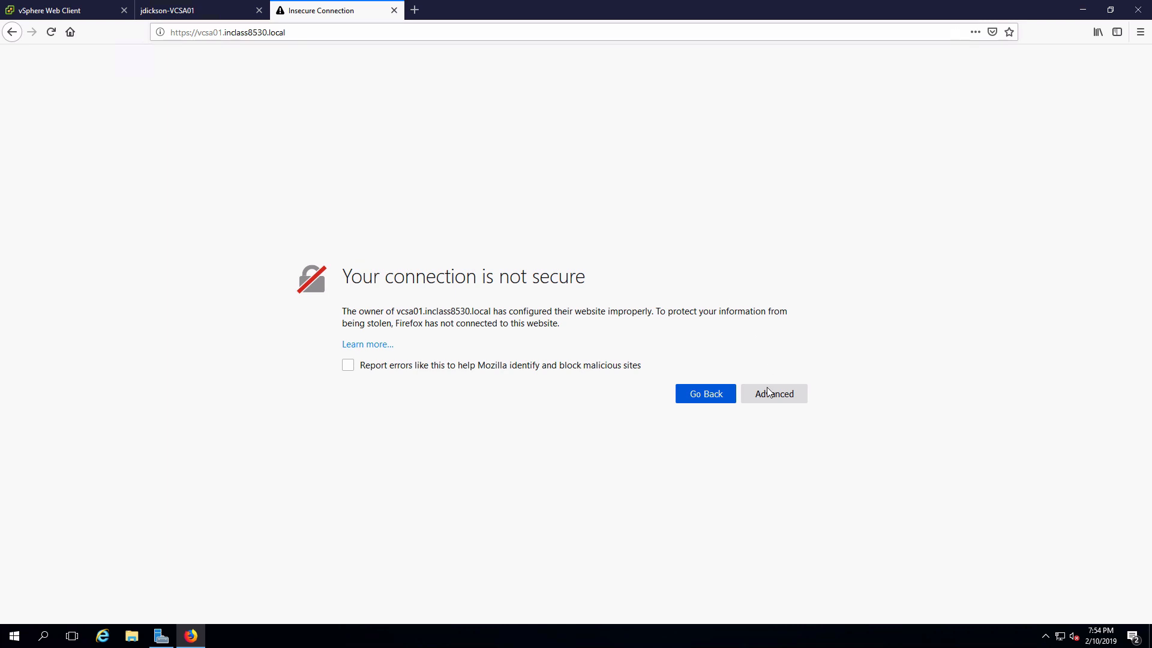
left_click(774, 392)
left_click(750, 591)
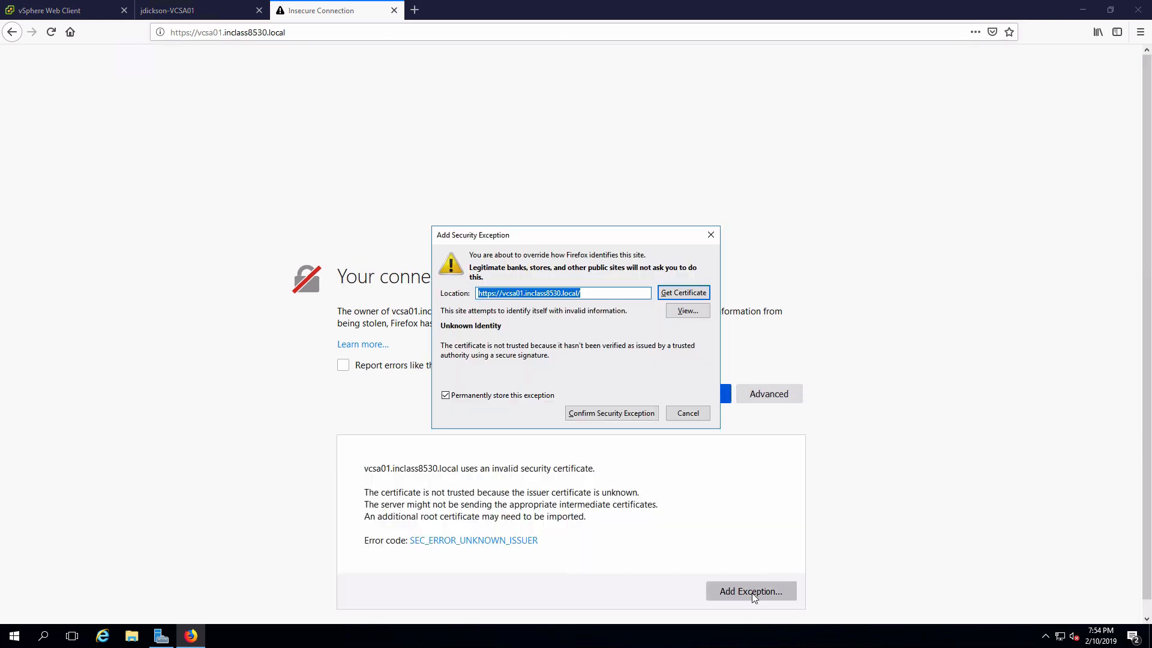
left_click(611, 413)
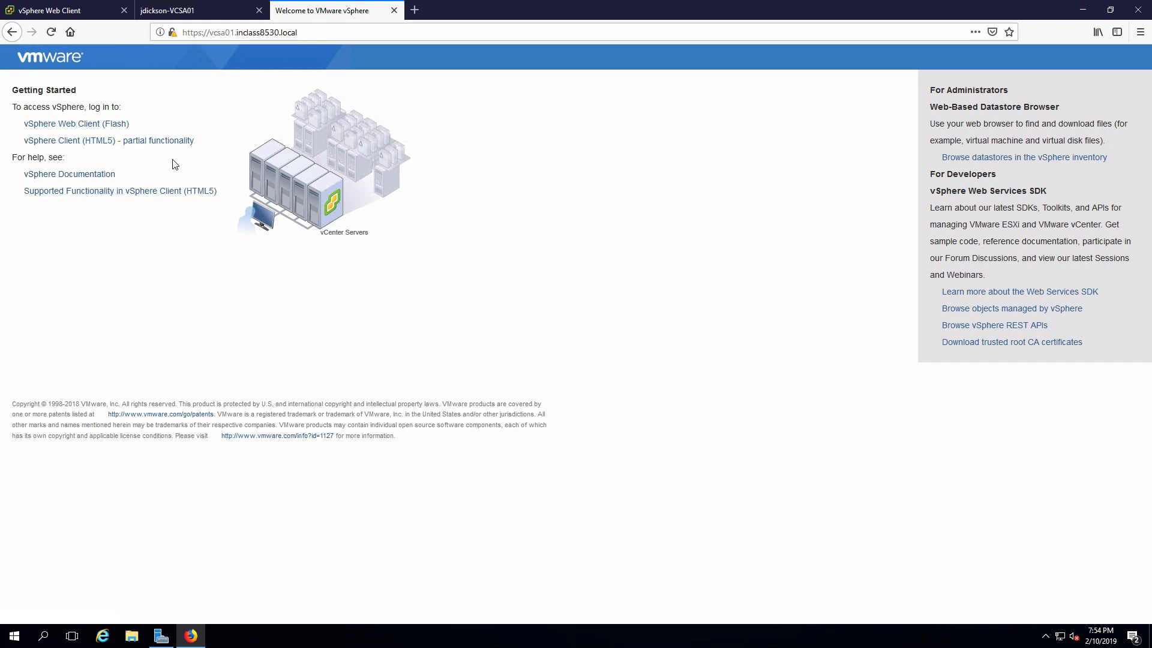
Launch the HTML5 vSphere Client and submit the SSO administrator credentials
left_click(164, 144)
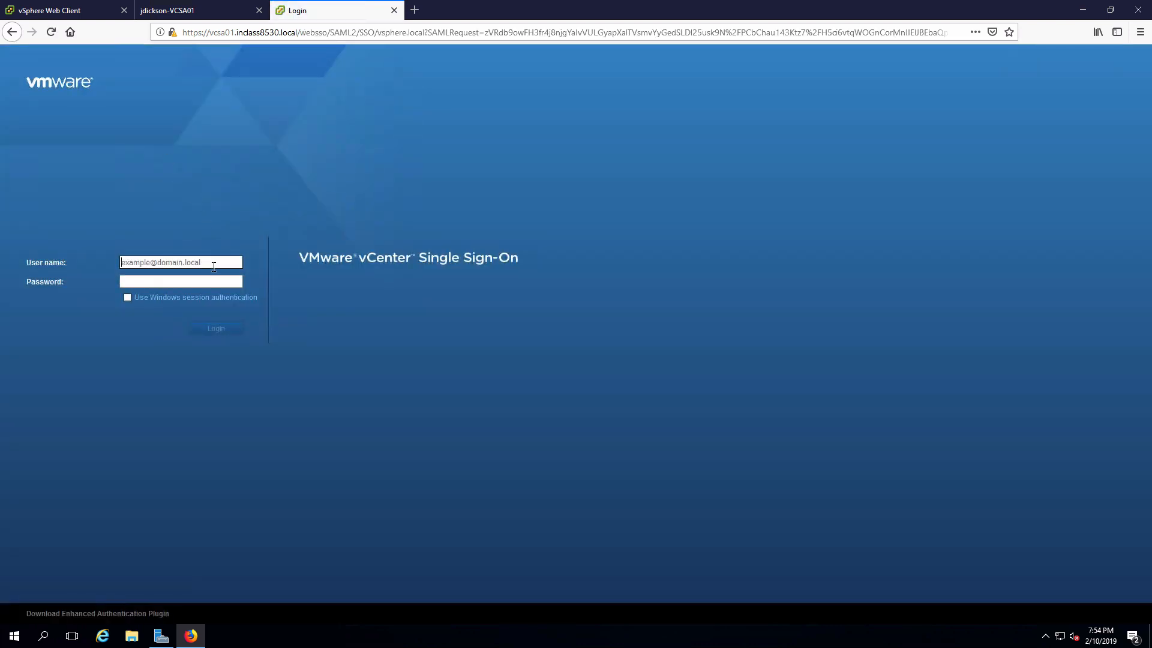
type("admi")
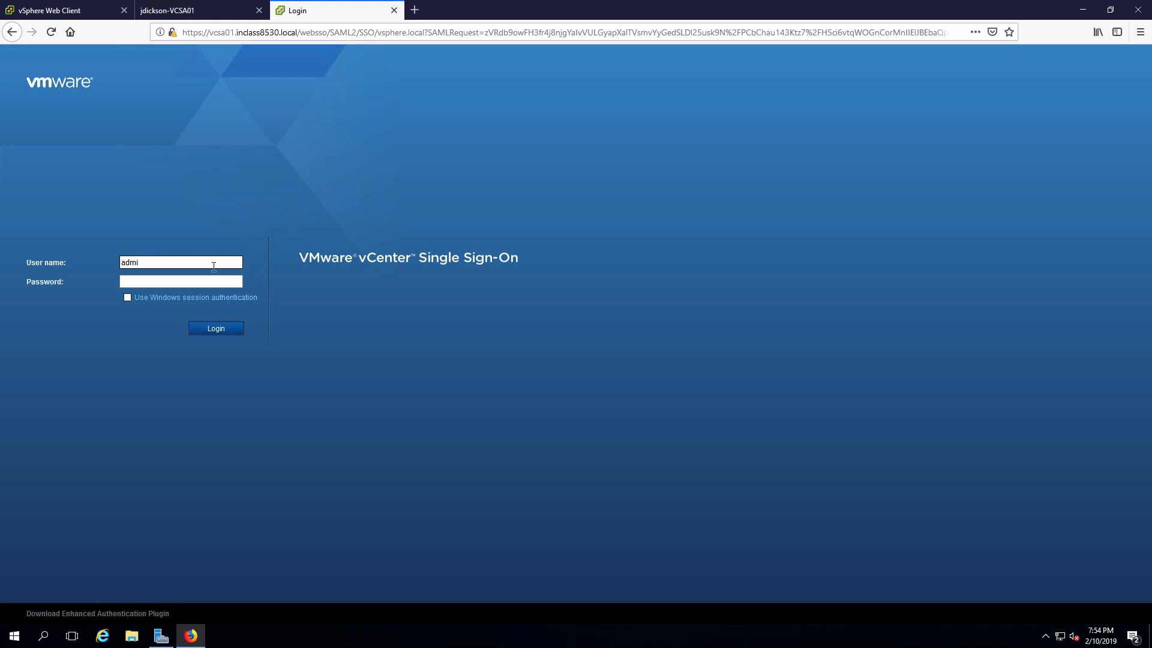
type("ninstrator")
type("@vsphere.loca")
type("l")
key("Tab")
type("P")
type("assword")
key("Return")
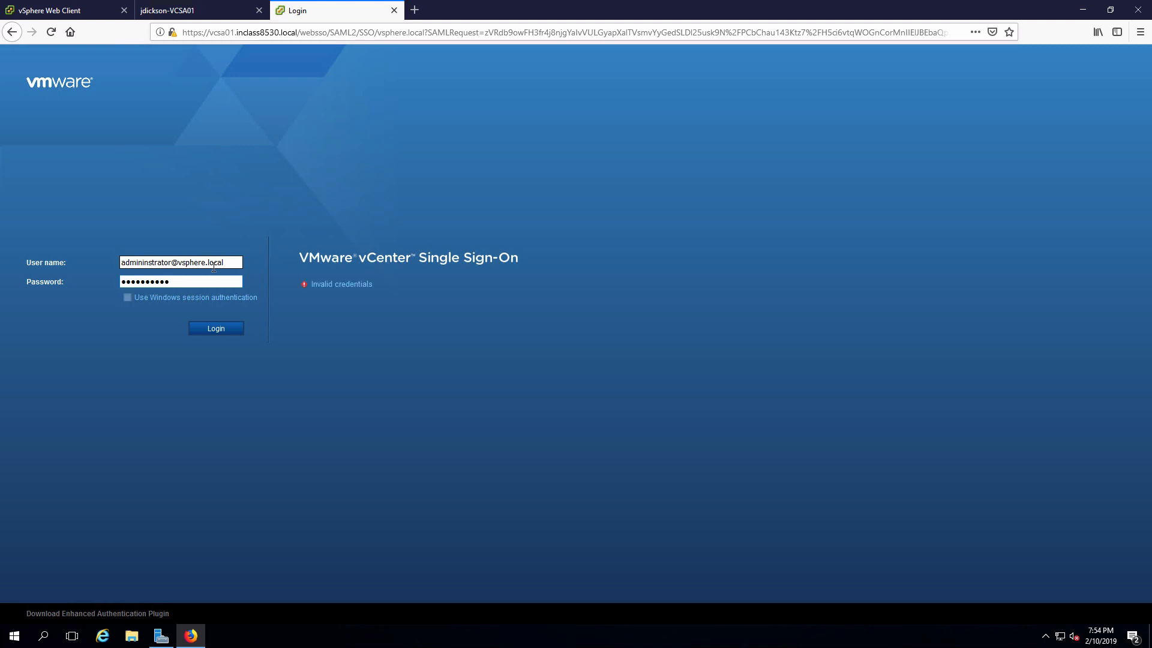
left_click(150, 262)
key("BackSpace")
left_click(220, 328)
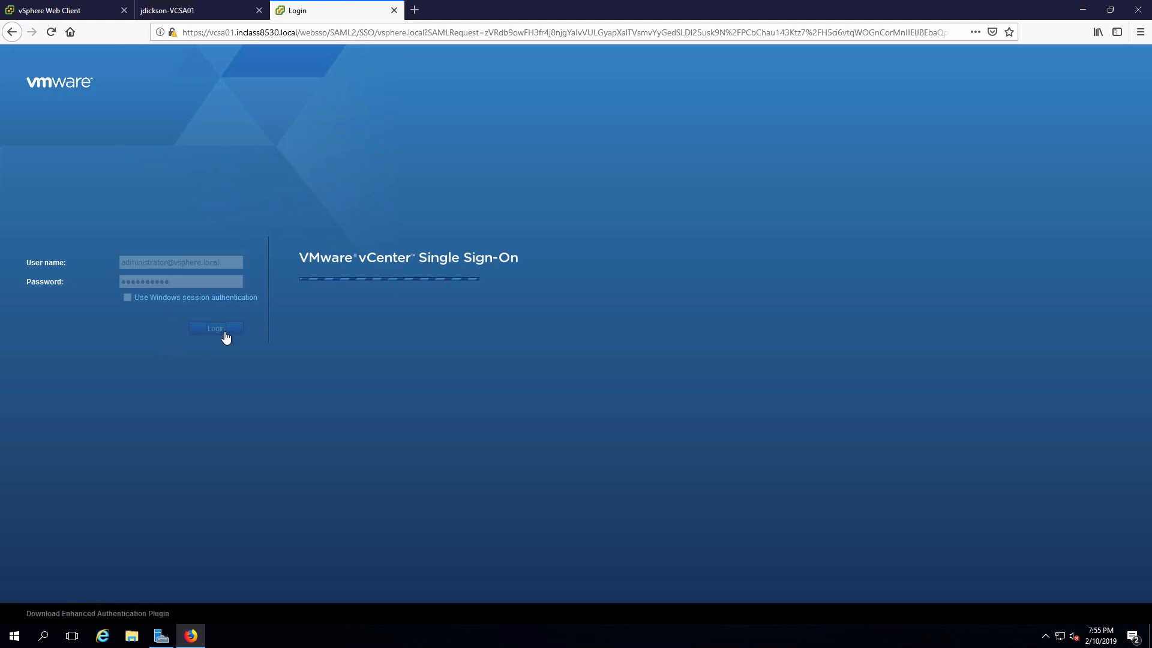